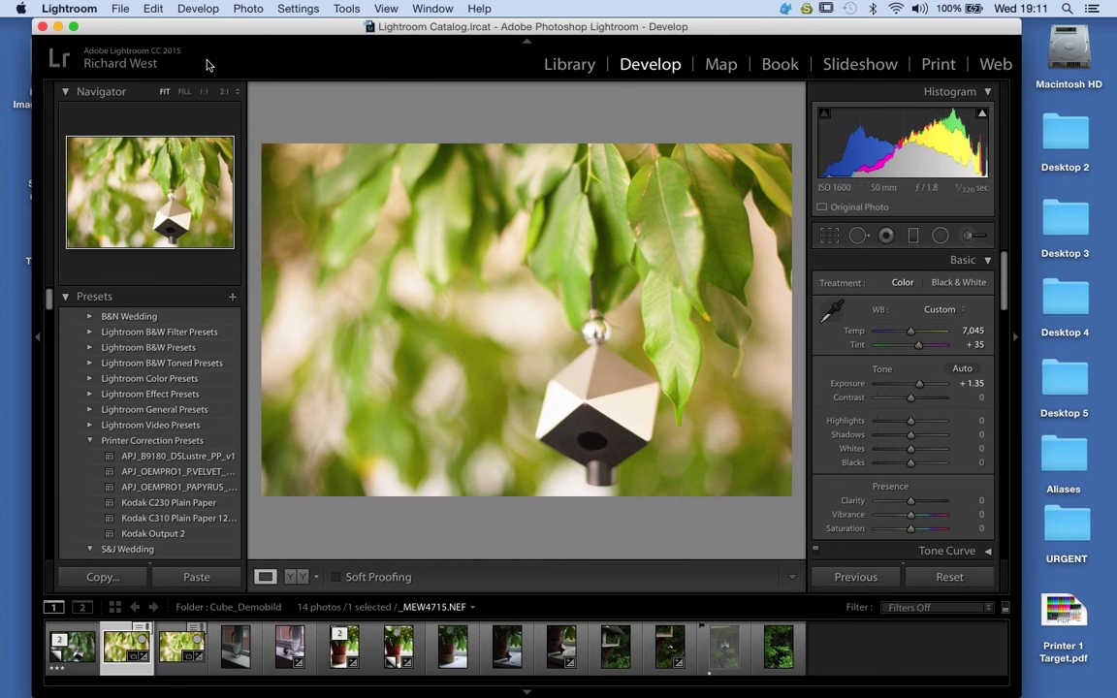
Set the white balance of the hanging cube photo by sampling the cube's grey face as the neutral target
click(72, 26)
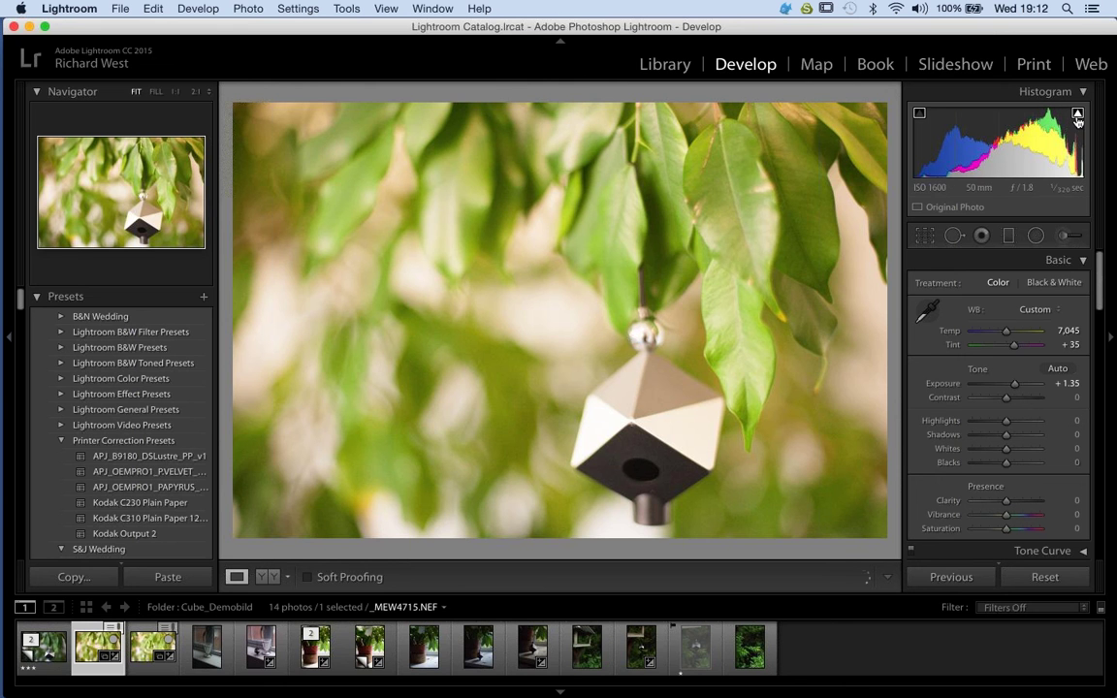
click(926, 310)
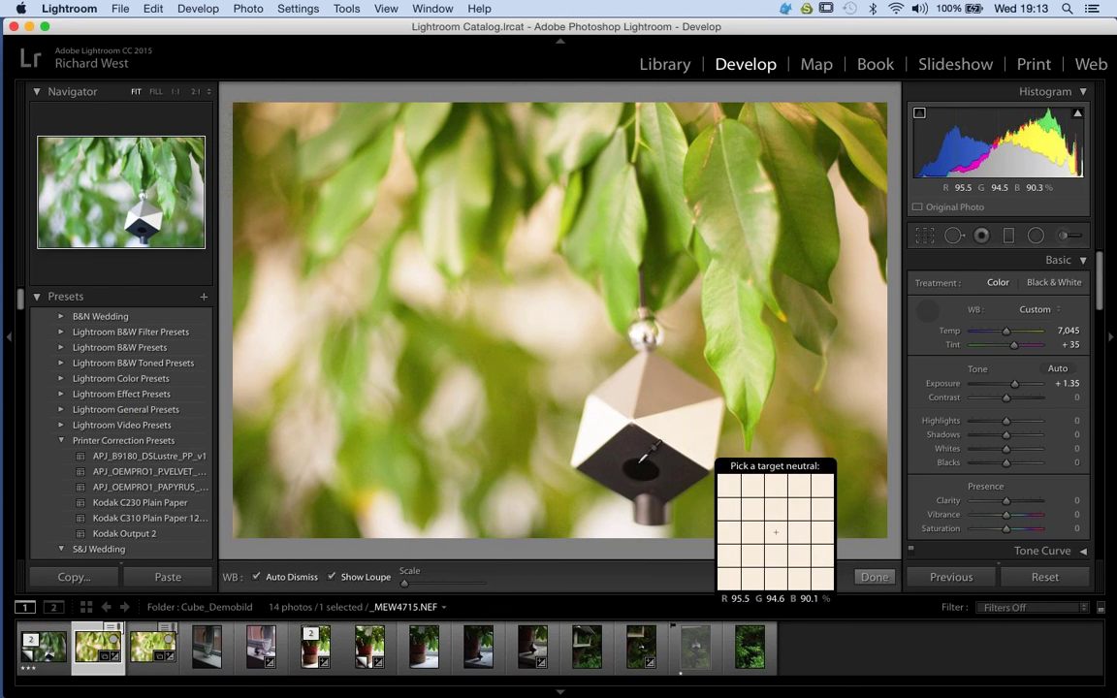
click(623, 392)
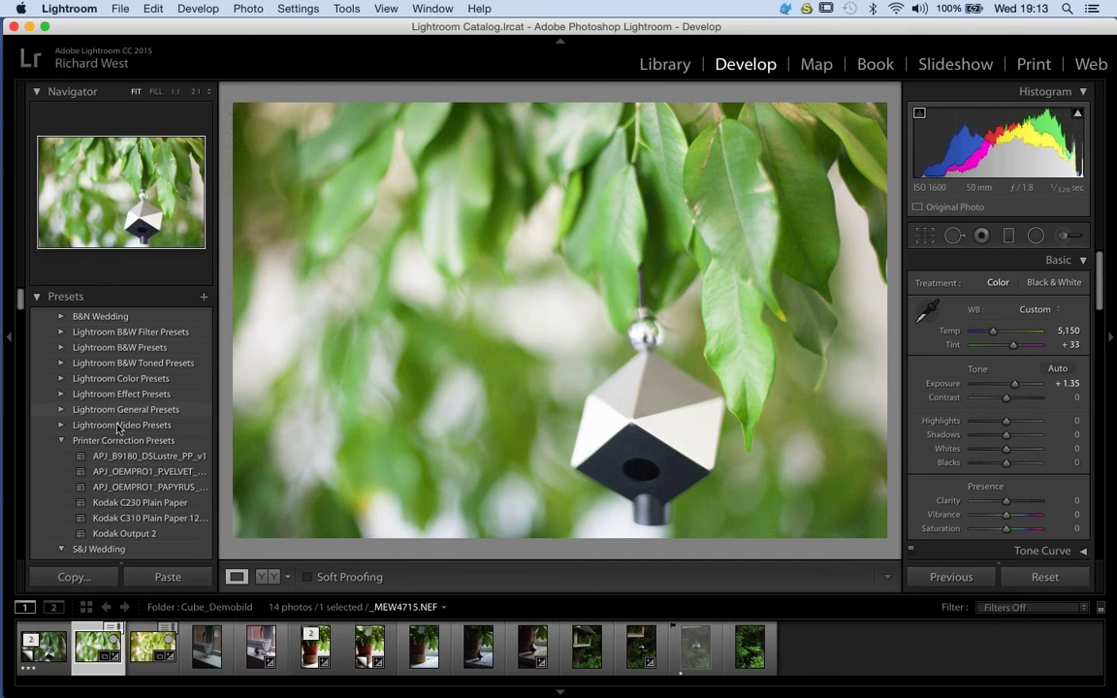
scroll(118, 429, down, 3)
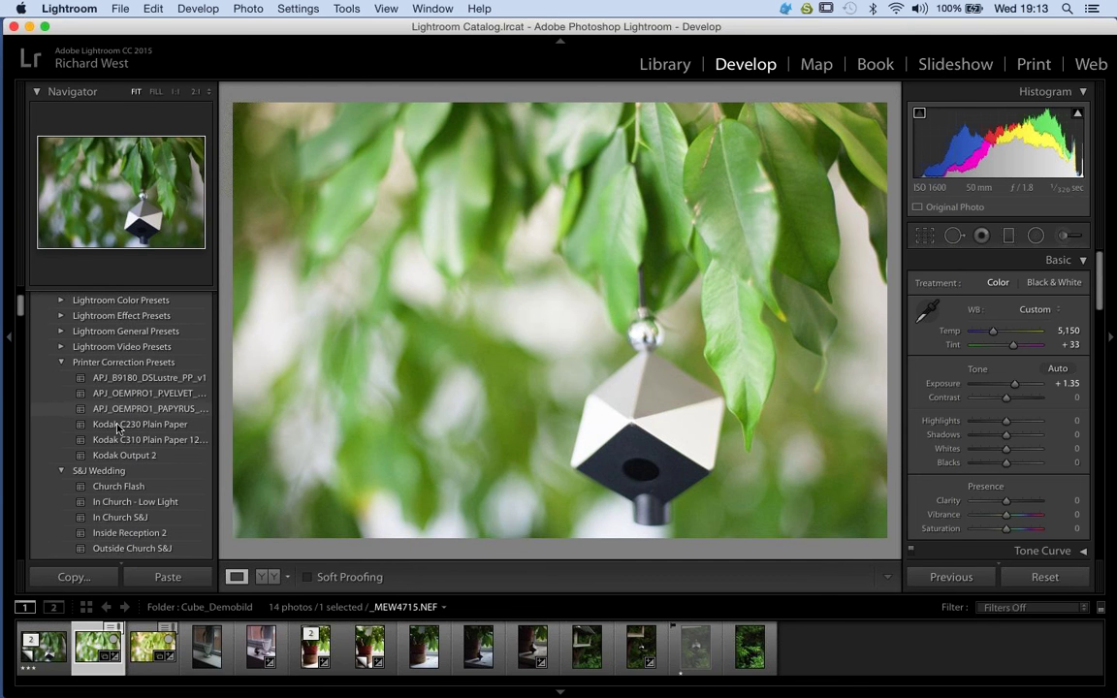
scroll(118, 429, down, 10)
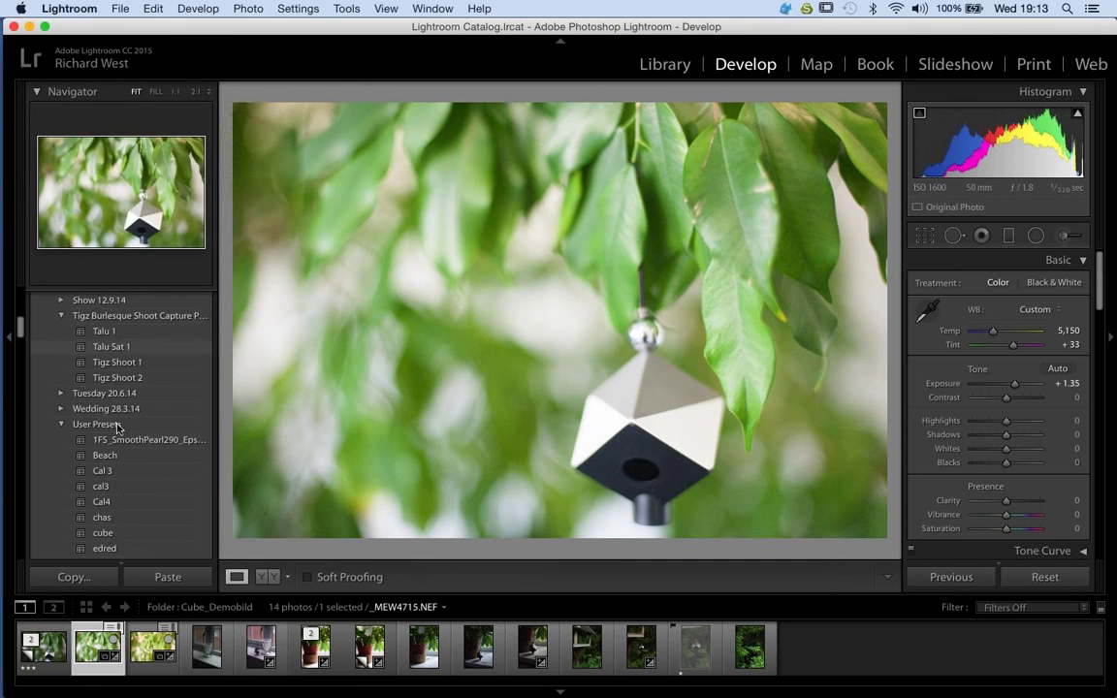
scroll(118, 428, down, 5)
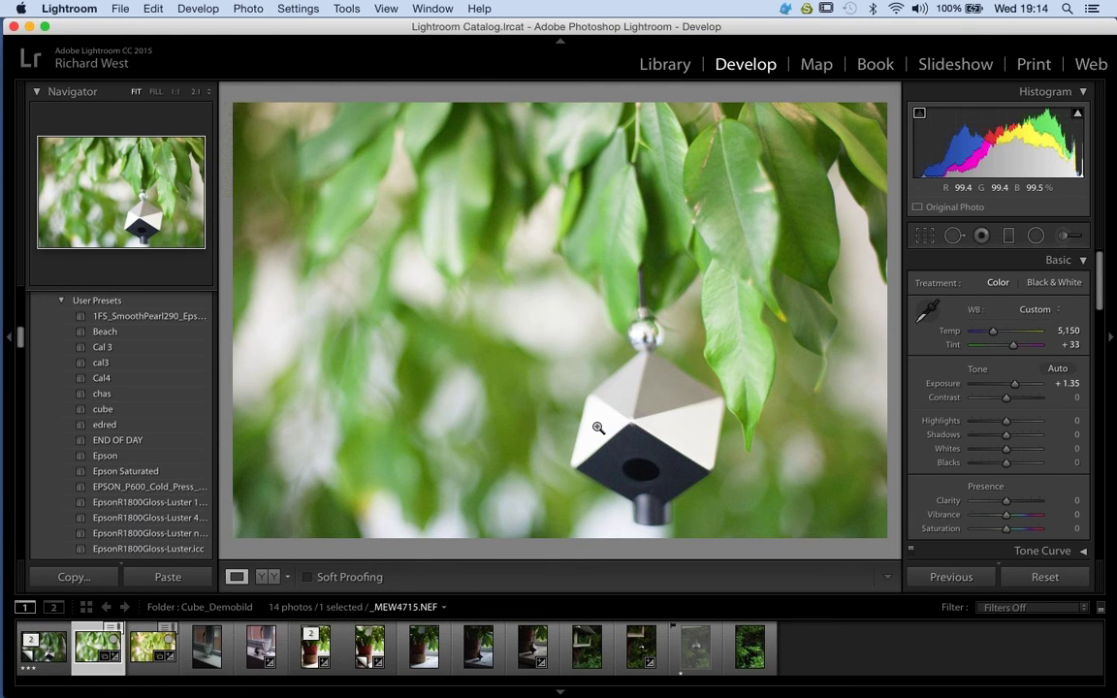
Lower the Exposure of the cube photo to 0.00 so the cube's white face is no longer overexposed
click(1015, 388)
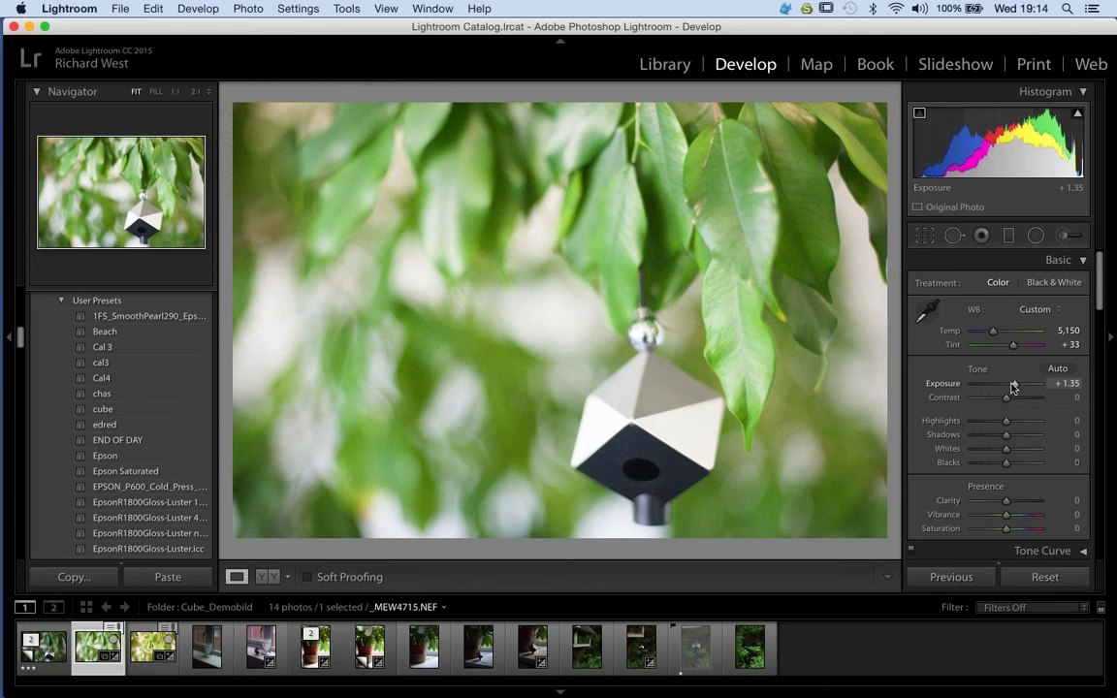
key(Down)
key(Down)
key(Down)
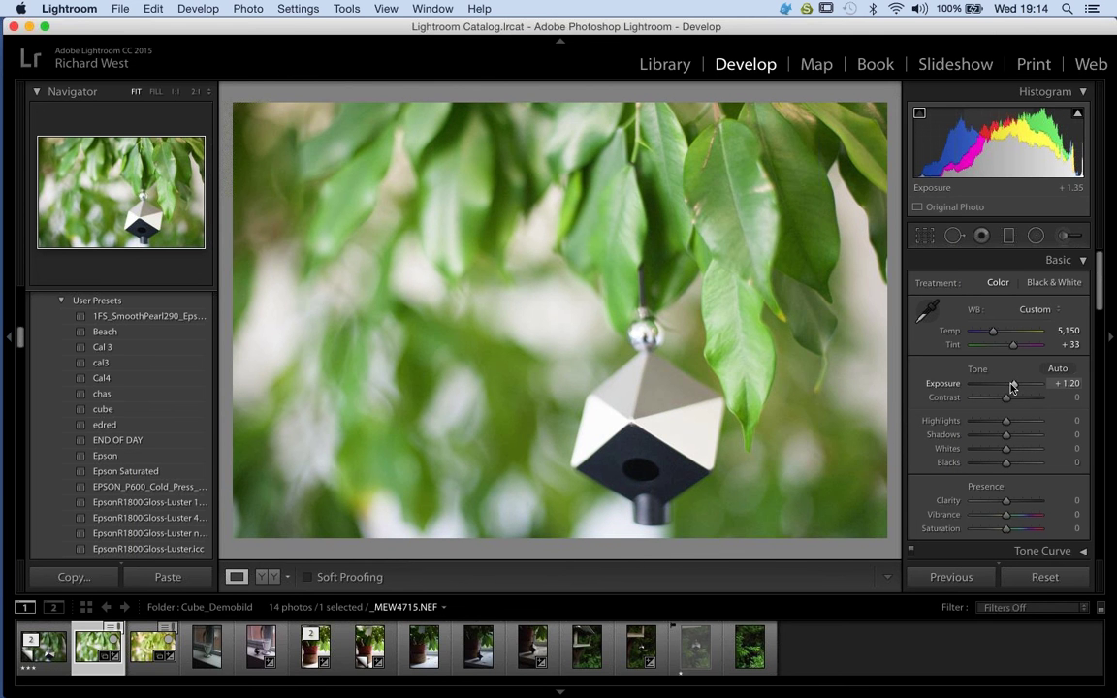
key(Down)
key(Down)
key(Down)
key(Down)
key(Down)
key(Down)
drag(1011, 384, 1006, 385)
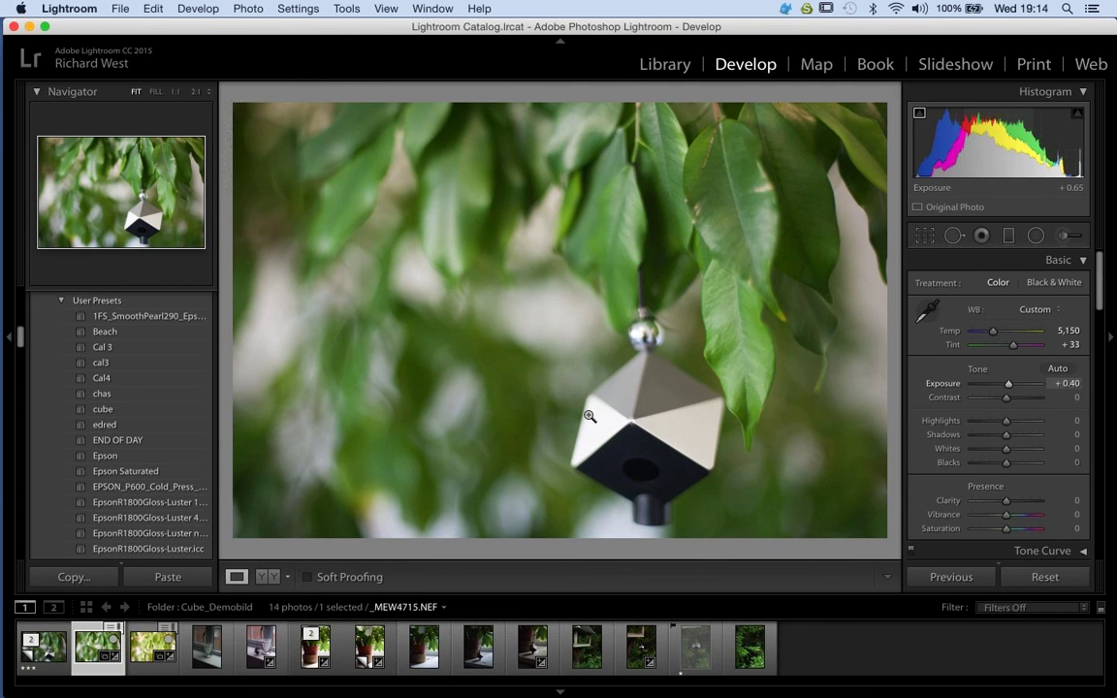
key(Down)
key(Down)
key(Down)
key(Down)
key(Down)
key(Down)
key(Down)
key(Down)
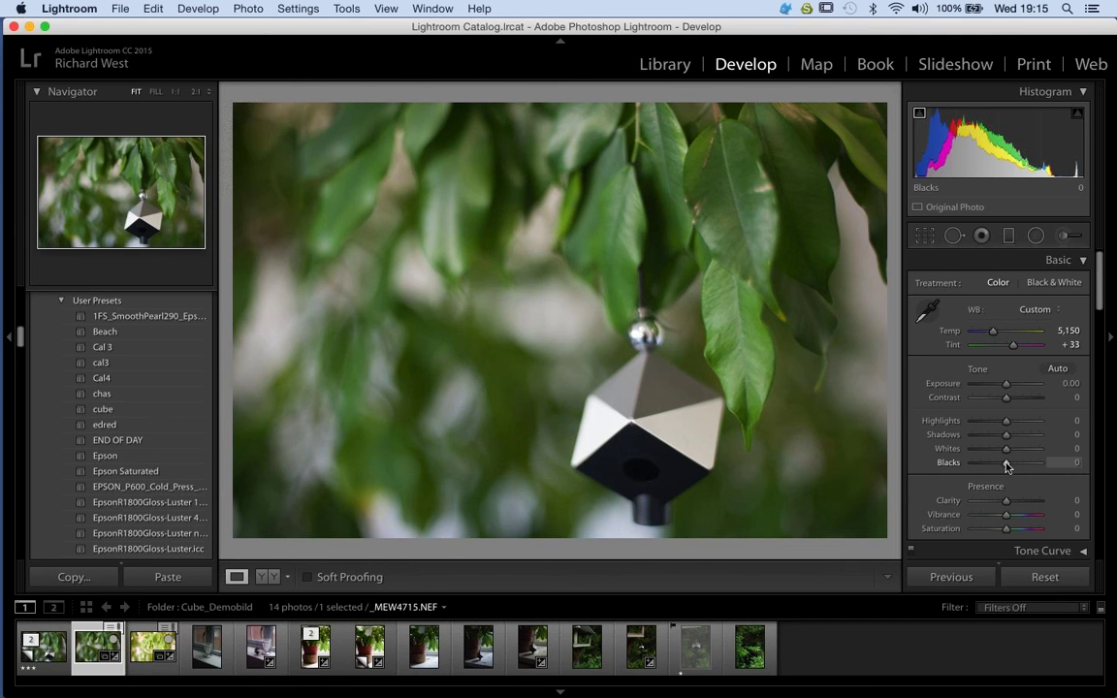
Reduce the Blacks to -49 so the cube's black trap clips in the shadow warning
drag(1006, 466, 1005, 468)
drag(1003, 466, 1001, 467)
drag(998, 468, 989, 468)
key(minus)
key(minus)
key(minus)
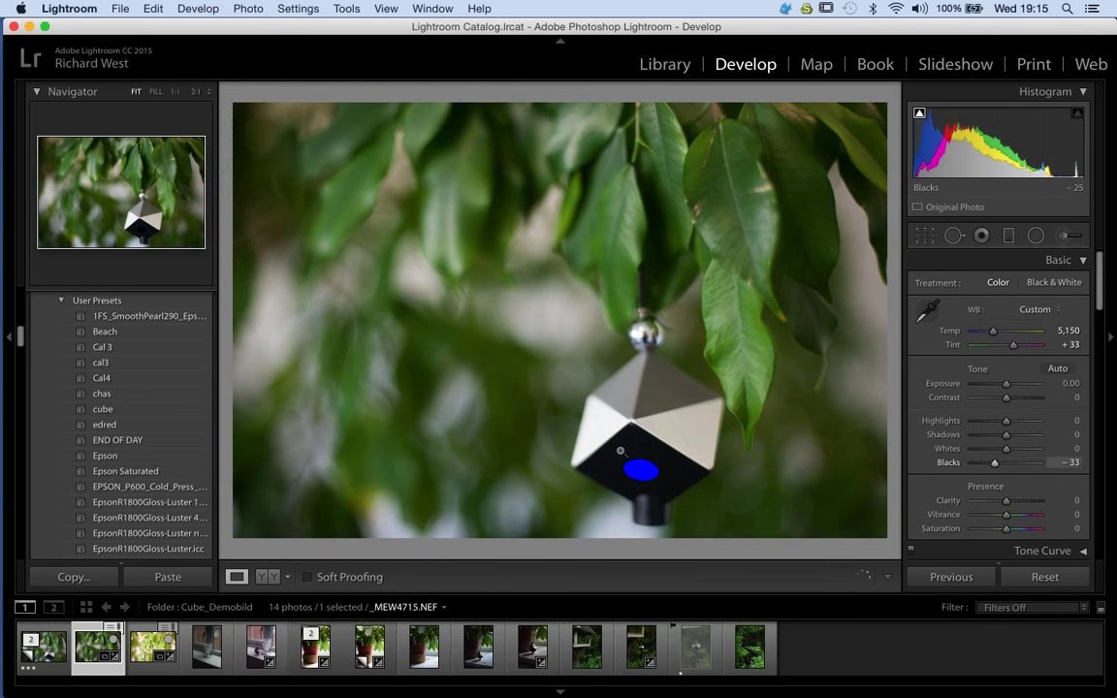
key(minus)
key(minus)
key(minus)
key(minus)
key(minus)
key(minus)
key(minus)
key(minus)
key(minus)
key(minus)
key(minus)
key(minus)
key(minus)
key(minus)
key(minus)
key(minus)
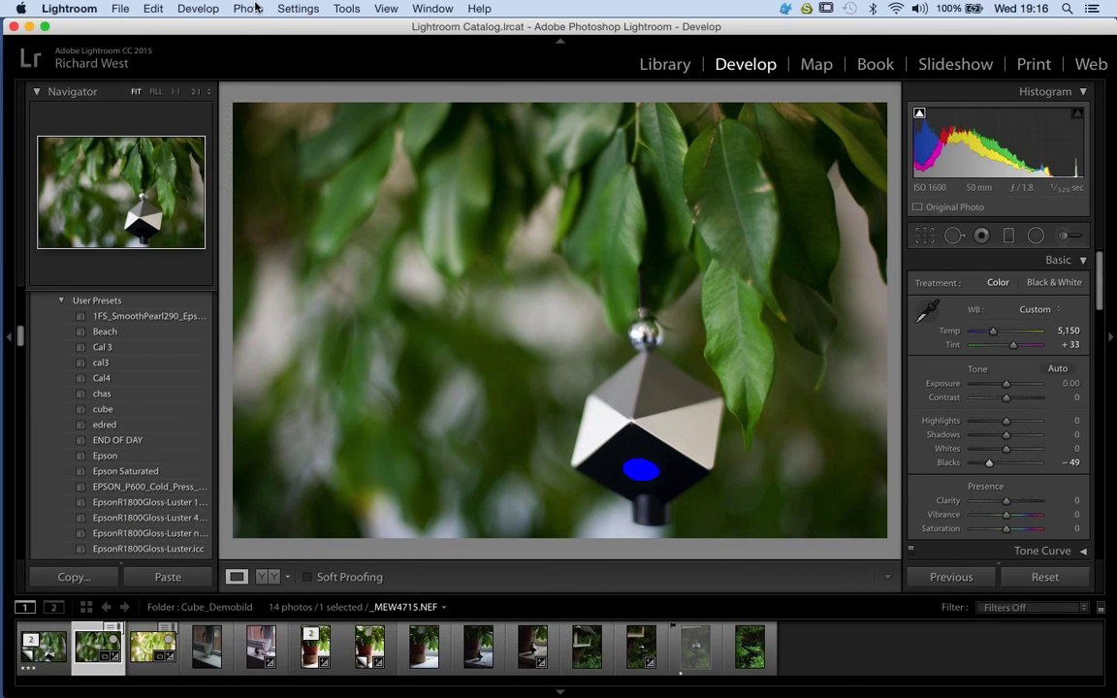
Save the settings as a develop preset named "Cube Plants 30.9" in User Presets and apply it to _MEW4716.NEF
click(198, 6)
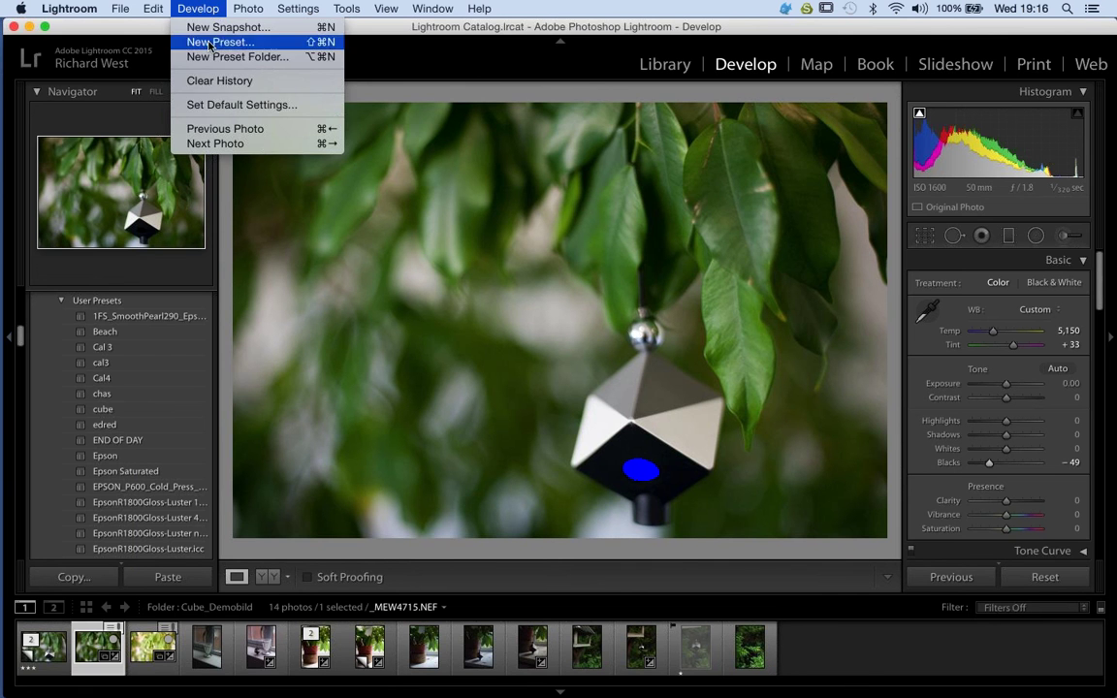
click(209, 42)
text(Cube )
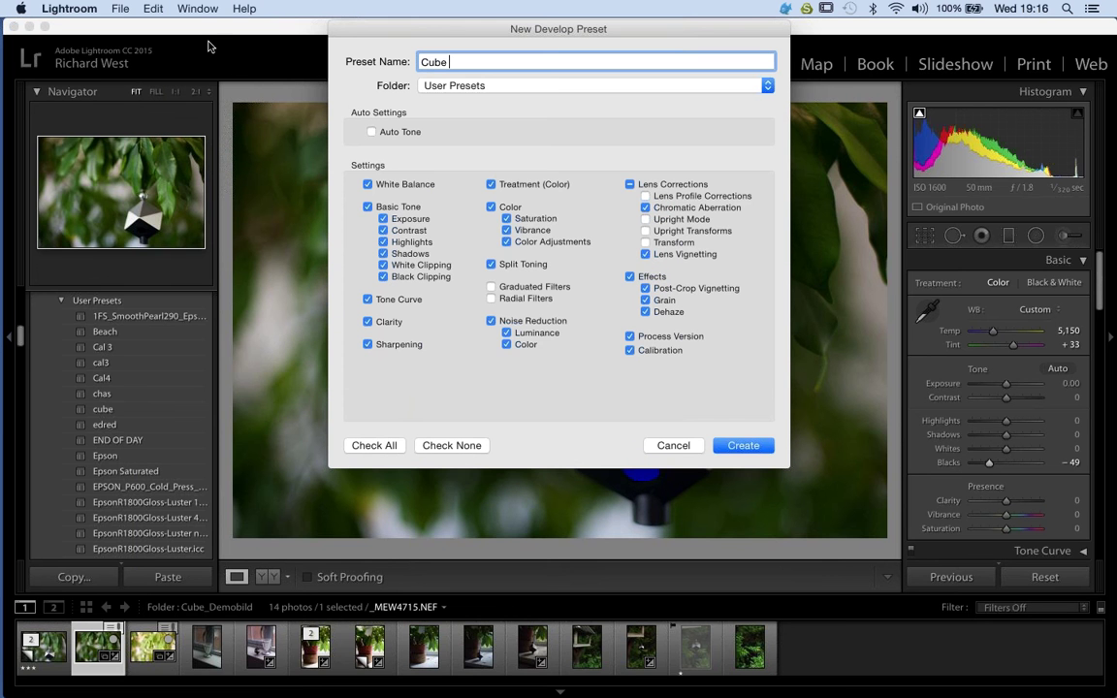
text(Plants 30.9)
click(751, 446)
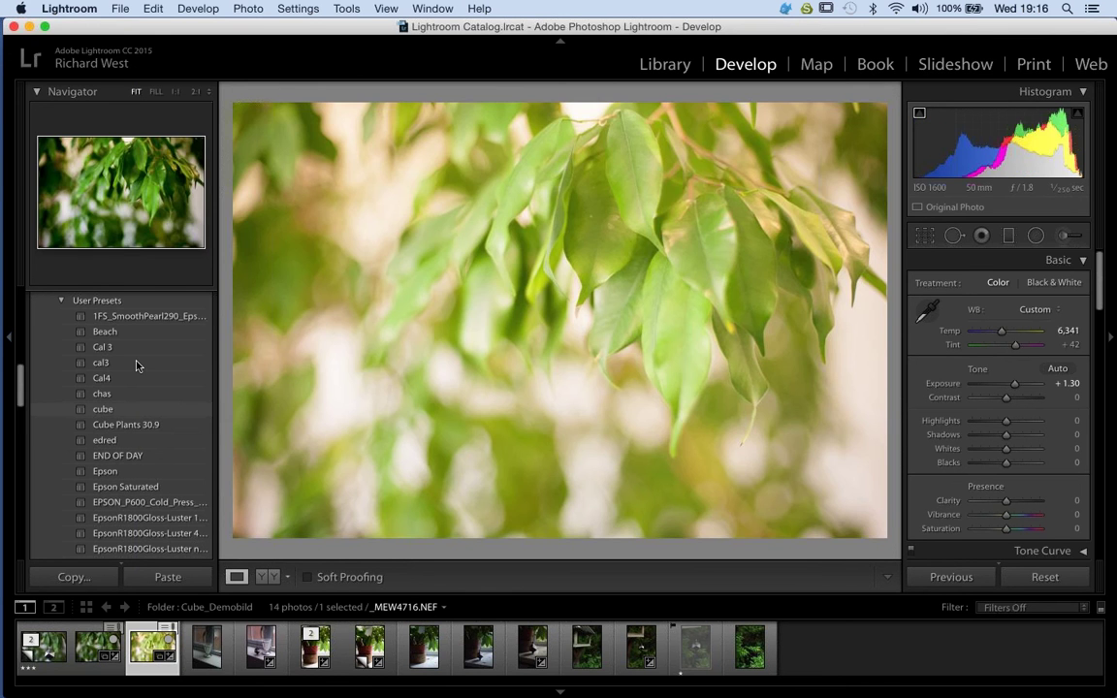
click(135, 429)
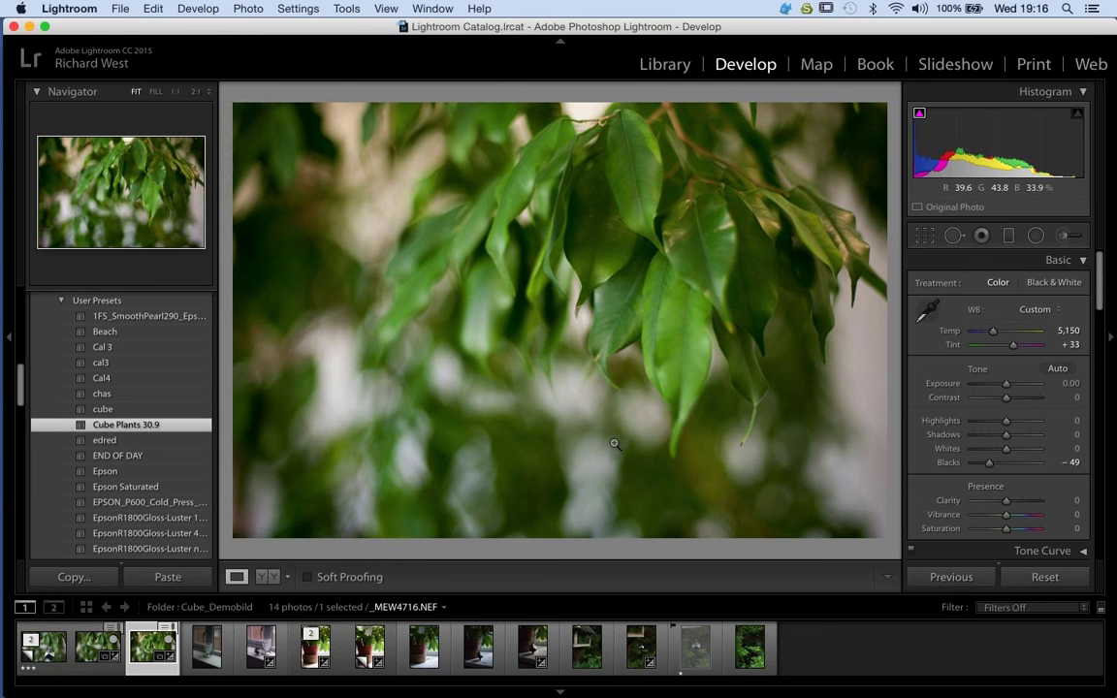
Switch to Keynote and play the presentation from the SpyderCUBE slide
key(ctrl+Right)
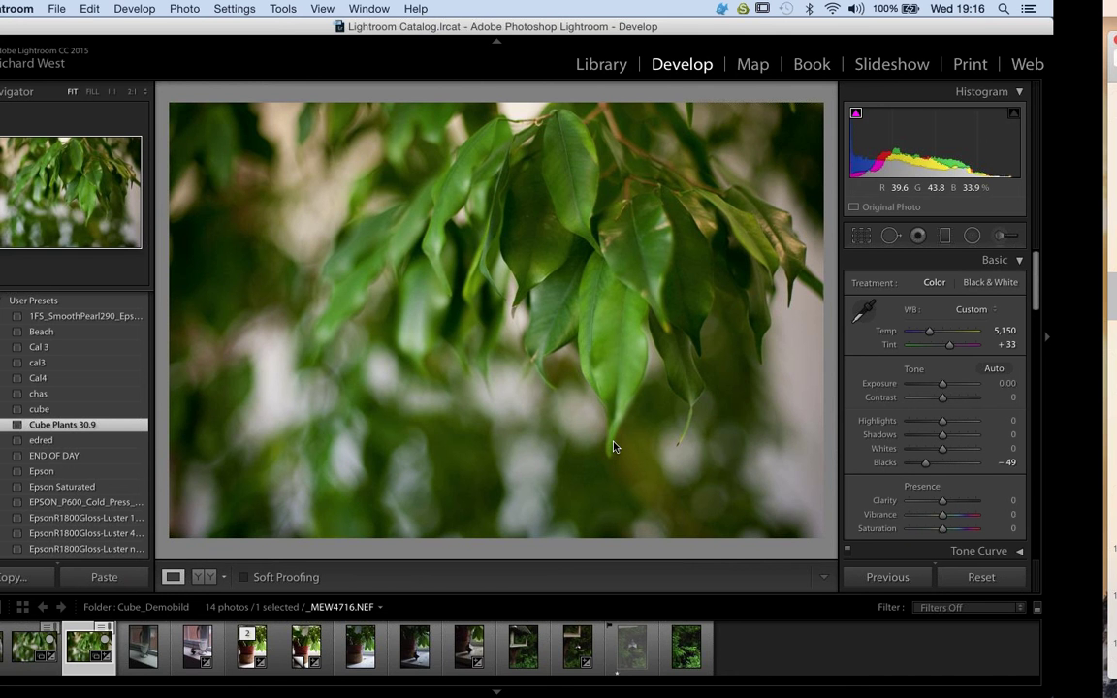
key(super+Tab)
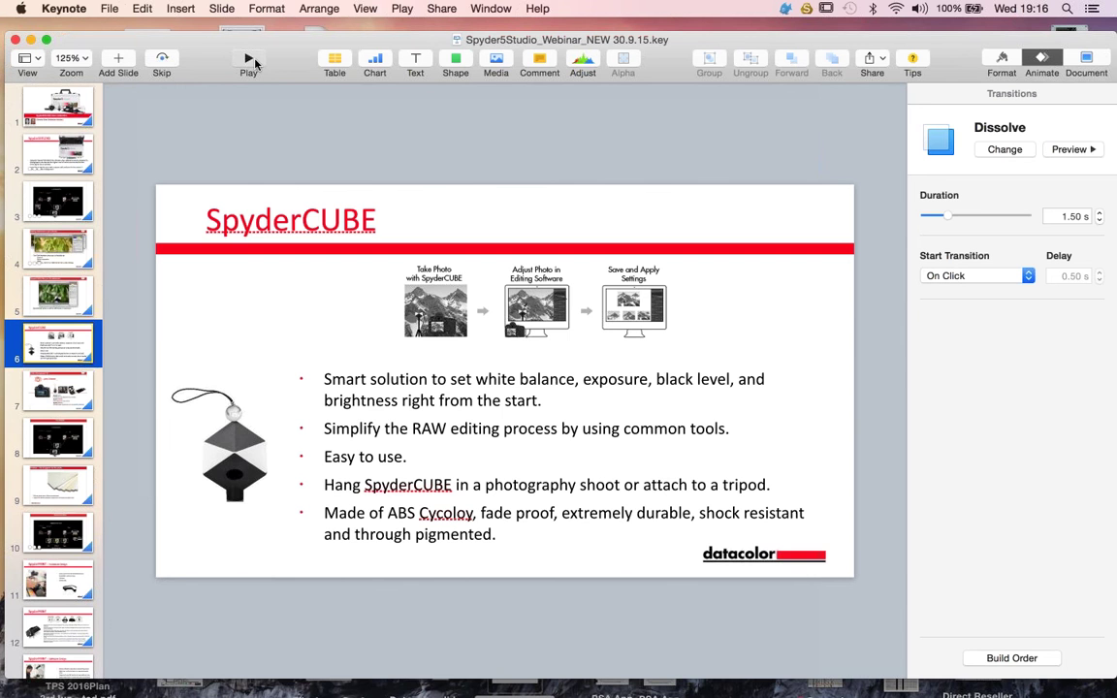
click(251, 62)
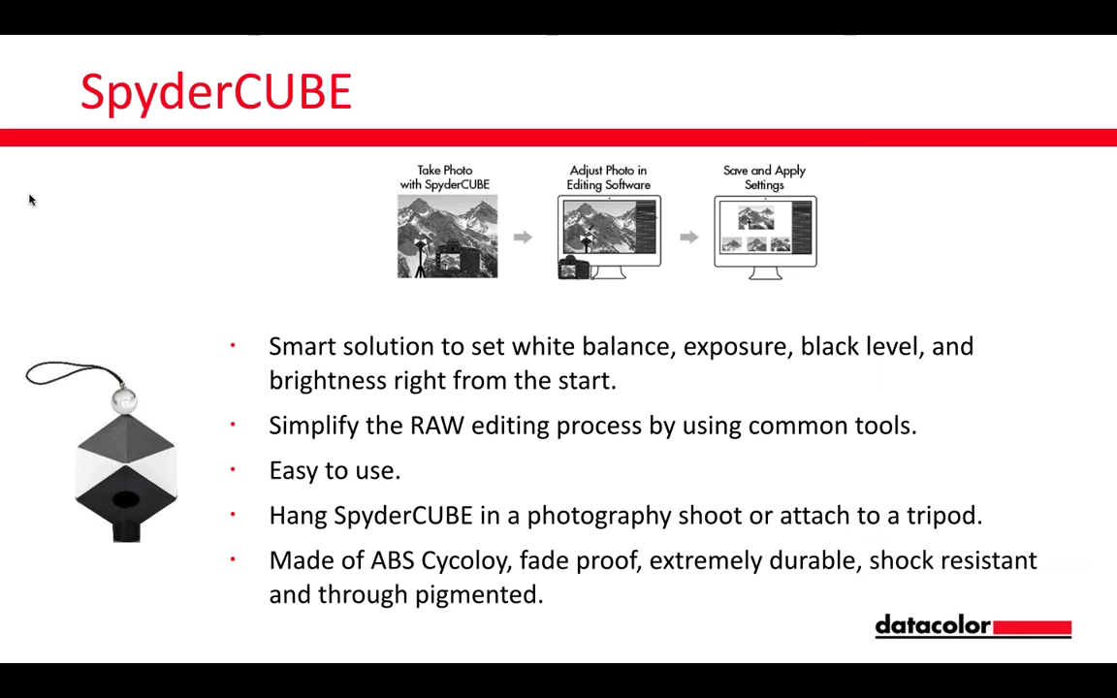
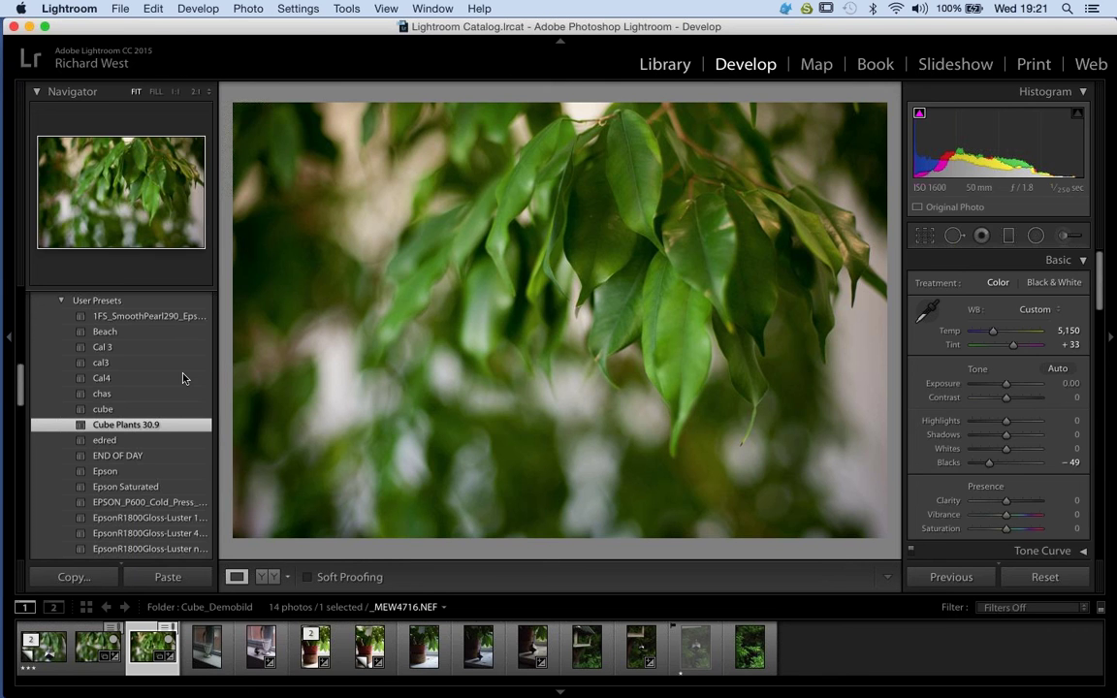
Return to Lightroom's Library, open the Oxford folder and display the panorama DSCF0090-Pano.dng
key(e)
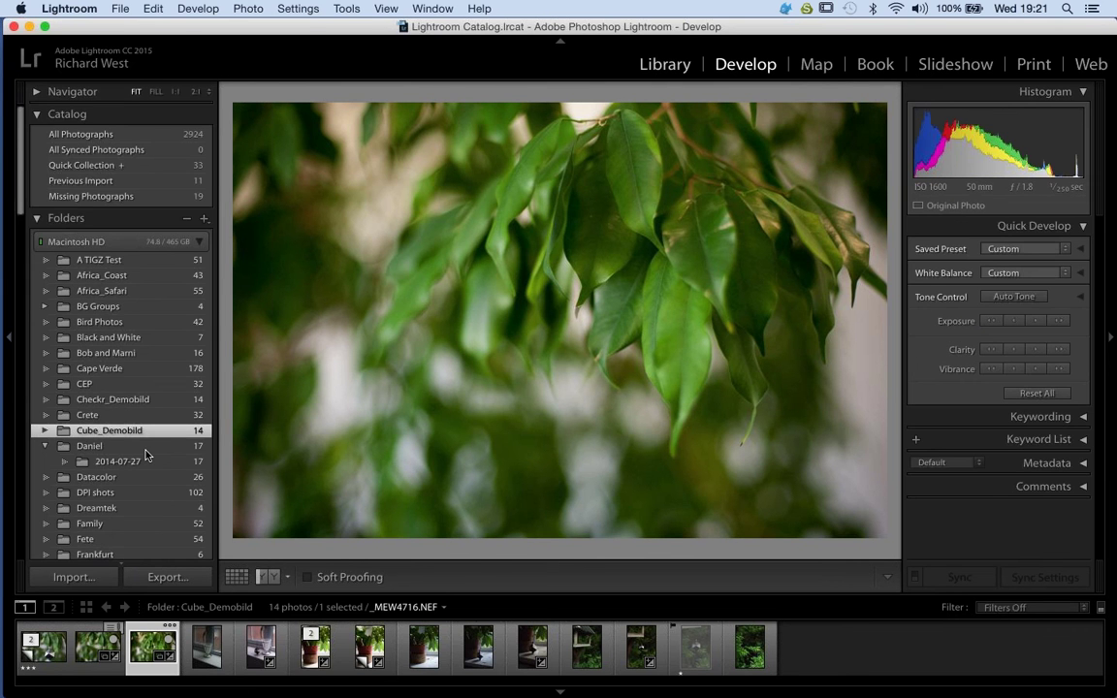
scroll(146, 456, down, 10)
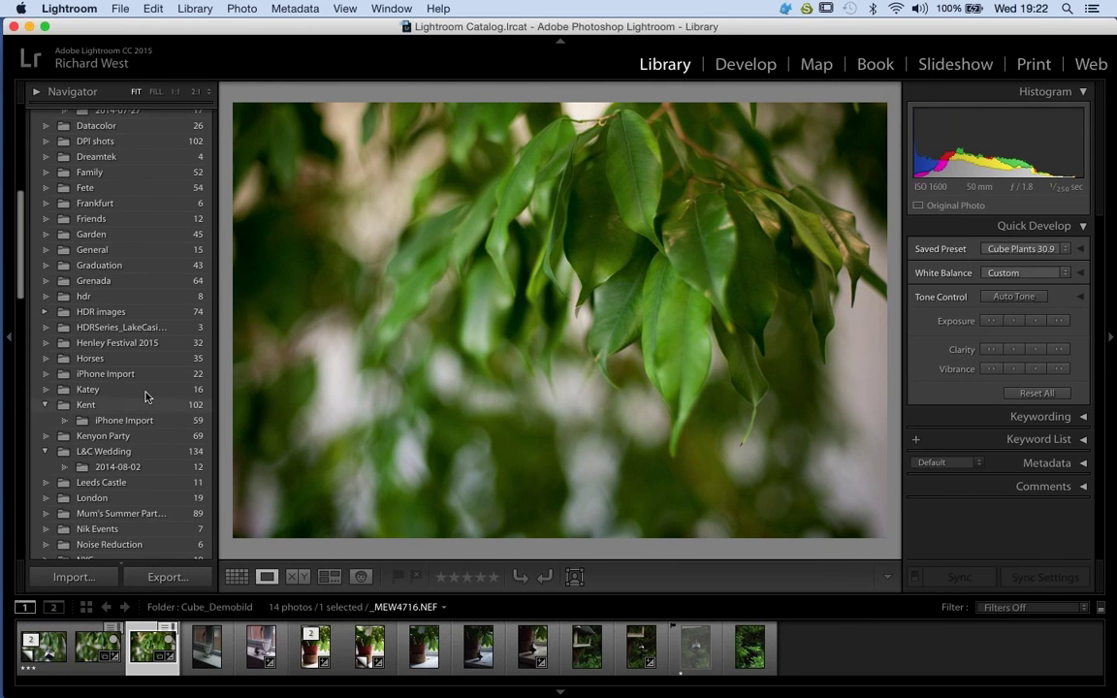
scroll(153, 271, up, 1)
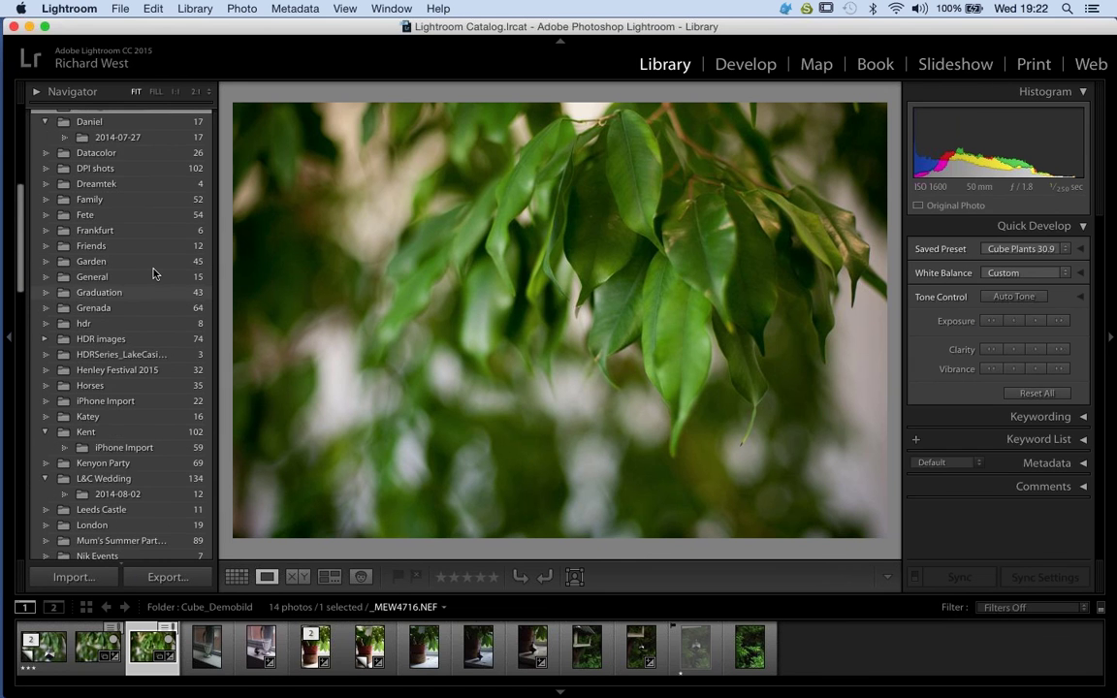
scroll(153, 273, up, 2)
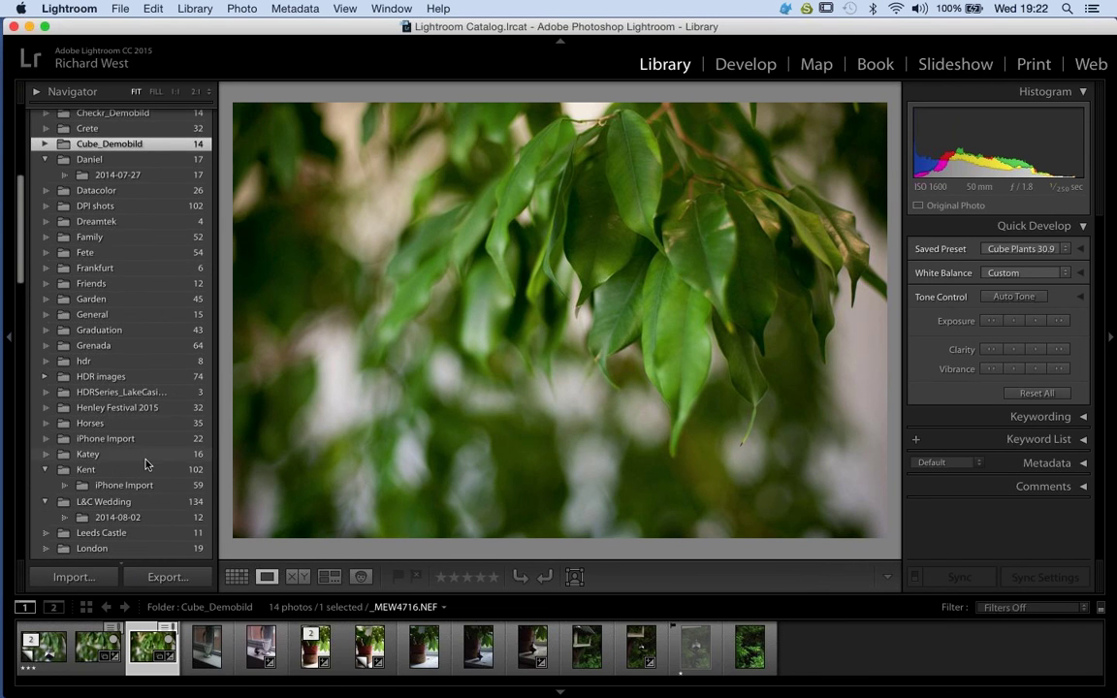
scroll(145, 464, down, 4)
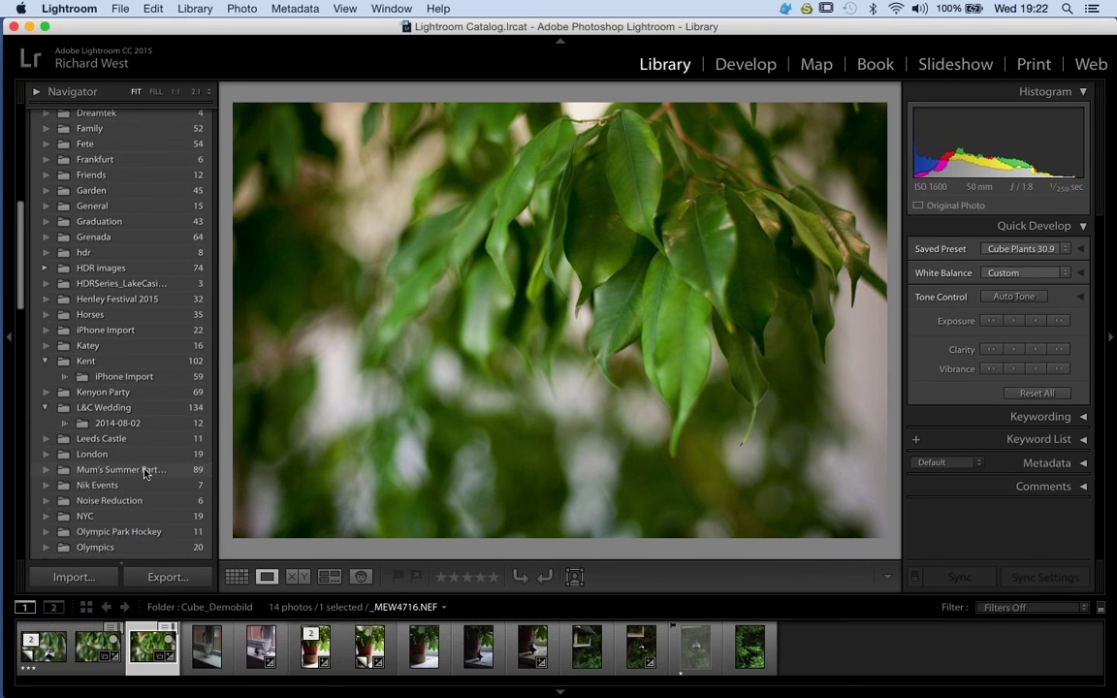
scroll(144, 469, down, 4)
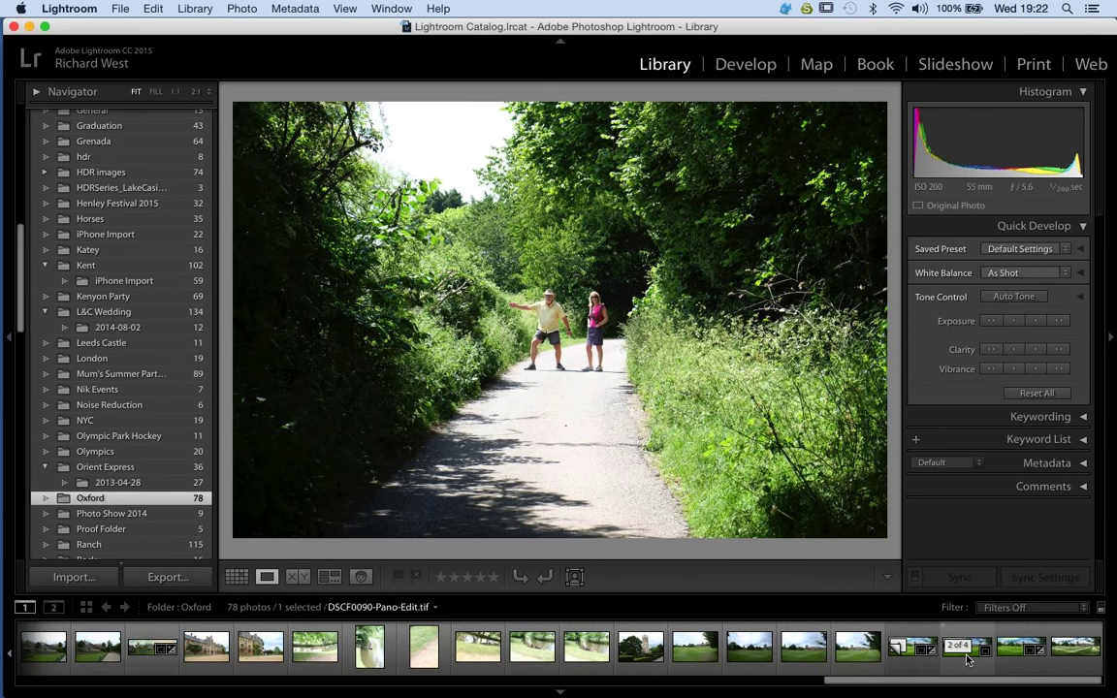
click(966, 659)
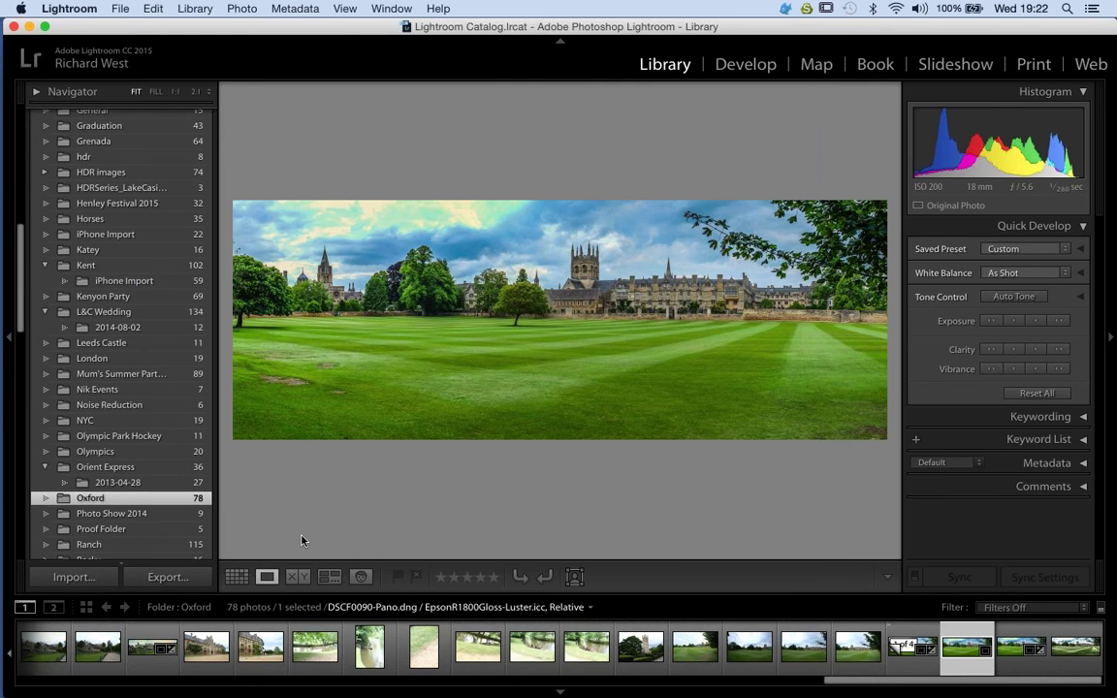
In the Develop module, display the black-and-white Oxford street photo with the bicycle and switch to its colour version
click(746, 64)
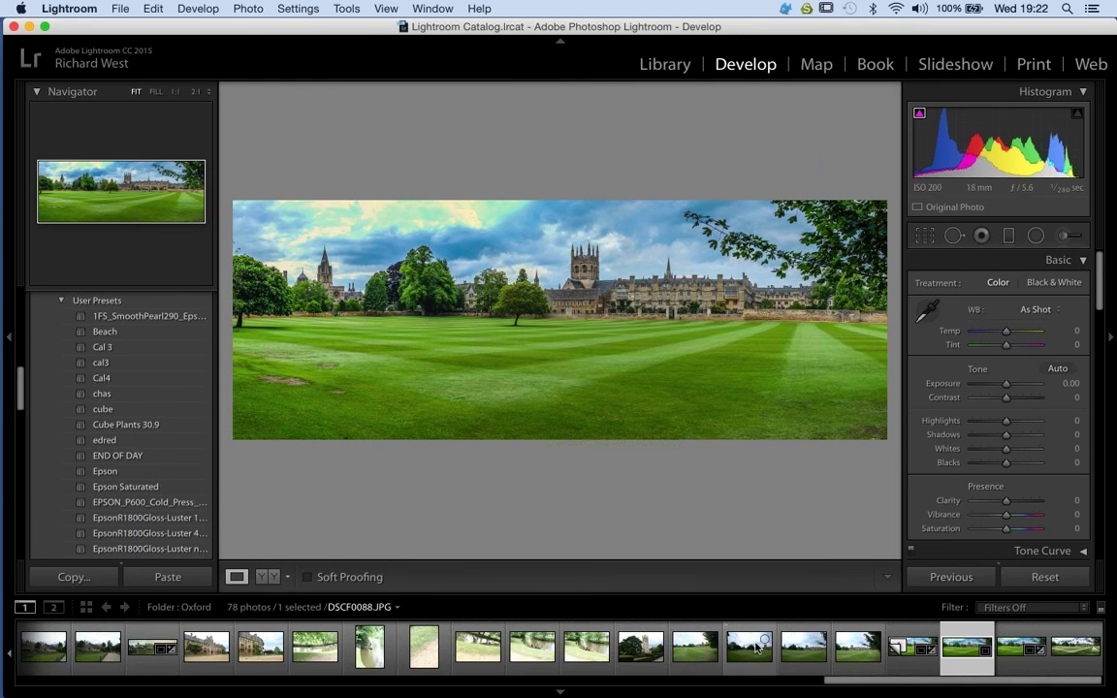
scroll(669, 659, left, 10)
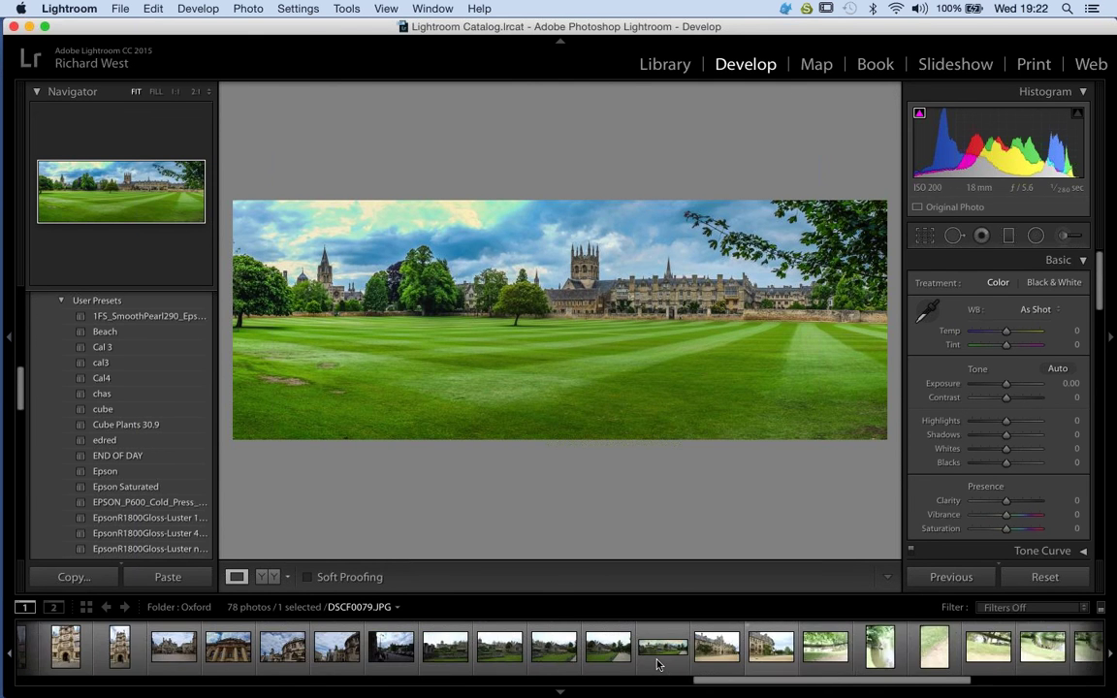
scroll(656, 664, left, 3)
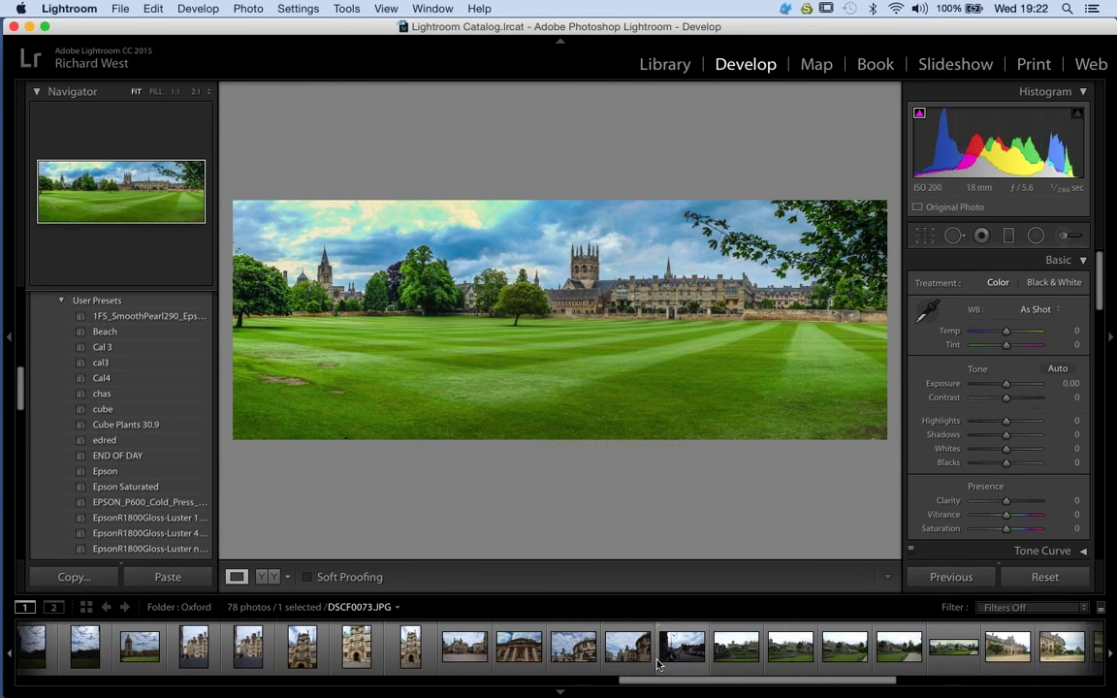
scroll(657, 664, left, 8)
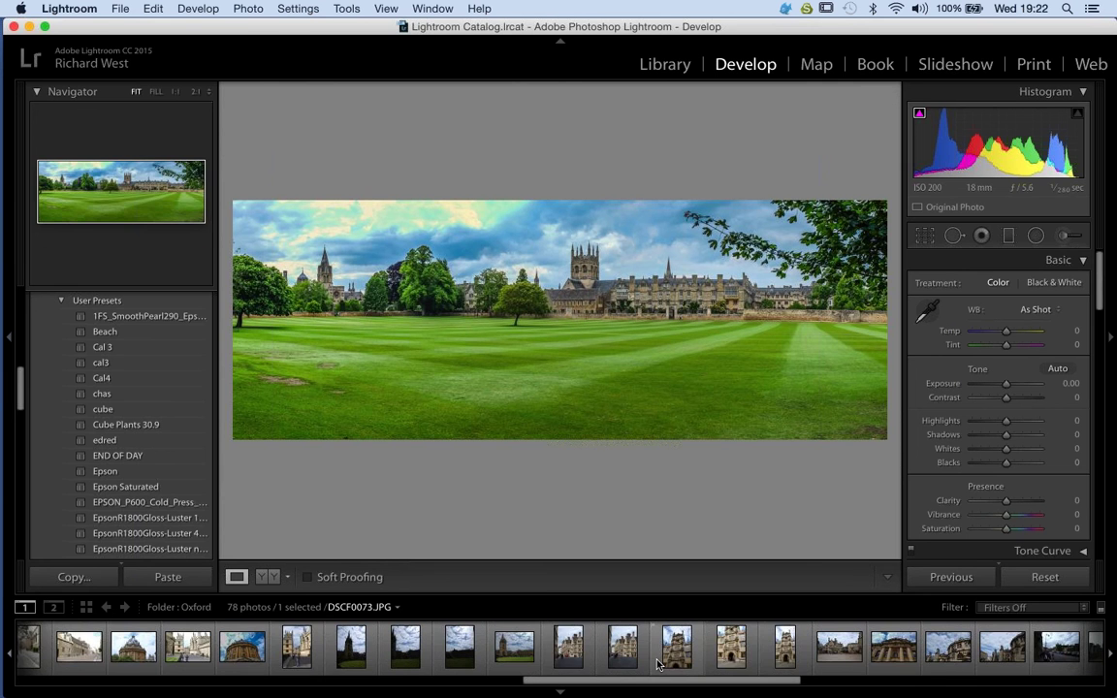
scroll(657, 664, left, 8)
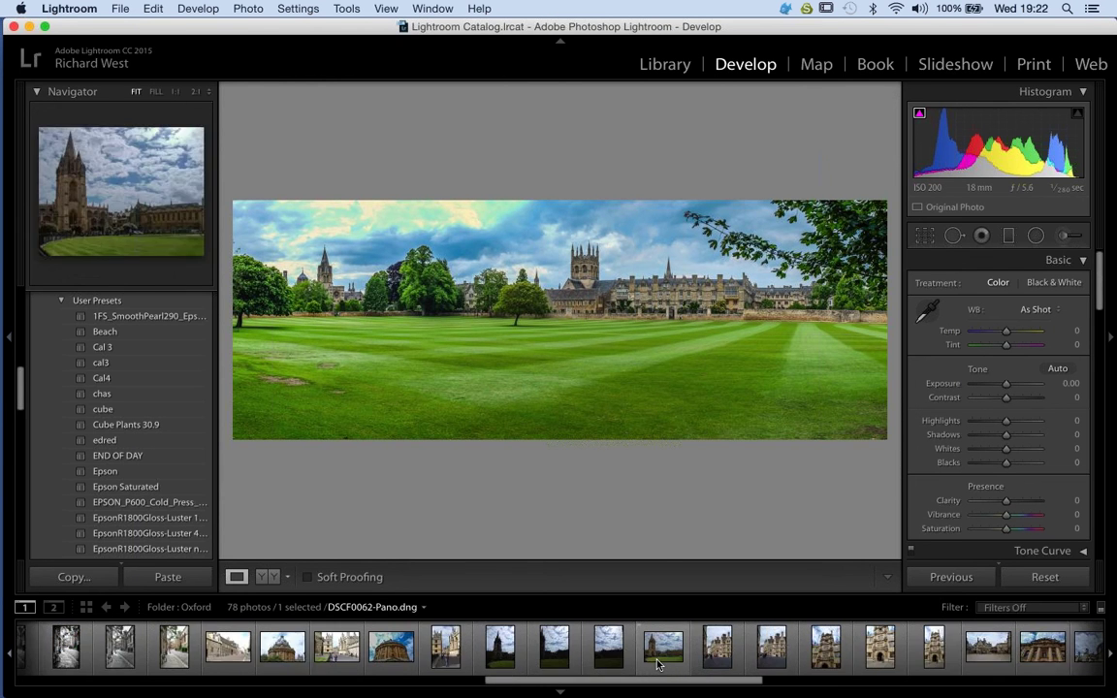
scroll(658, 659, left, 1)
click(389, 656)
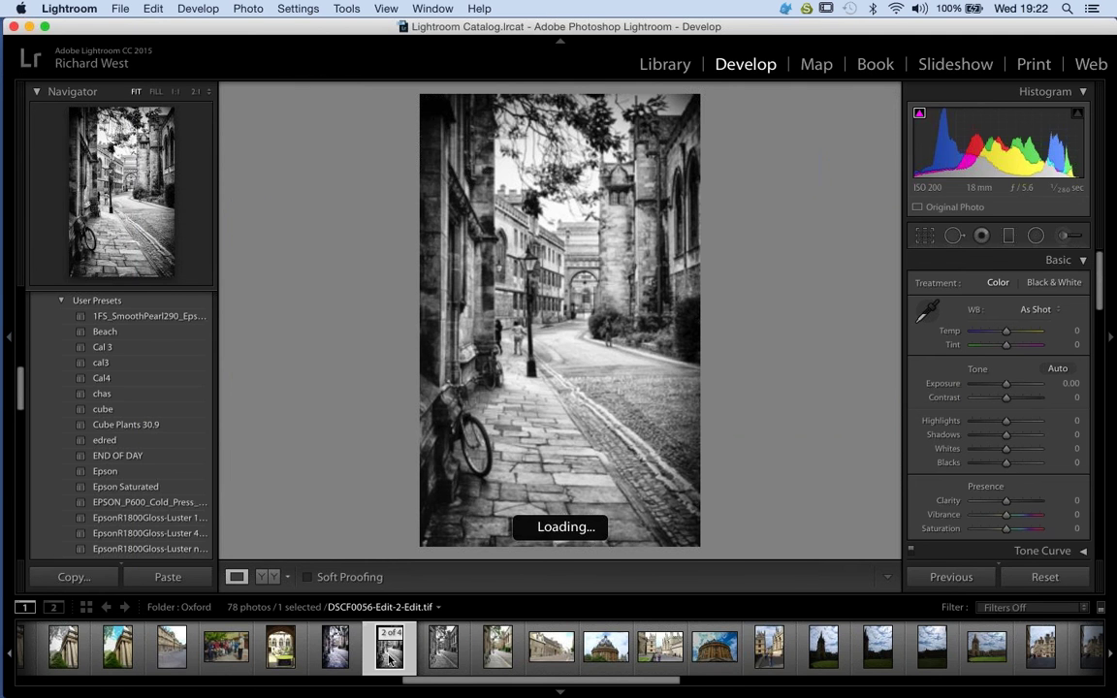
mouse_move(923, 121)
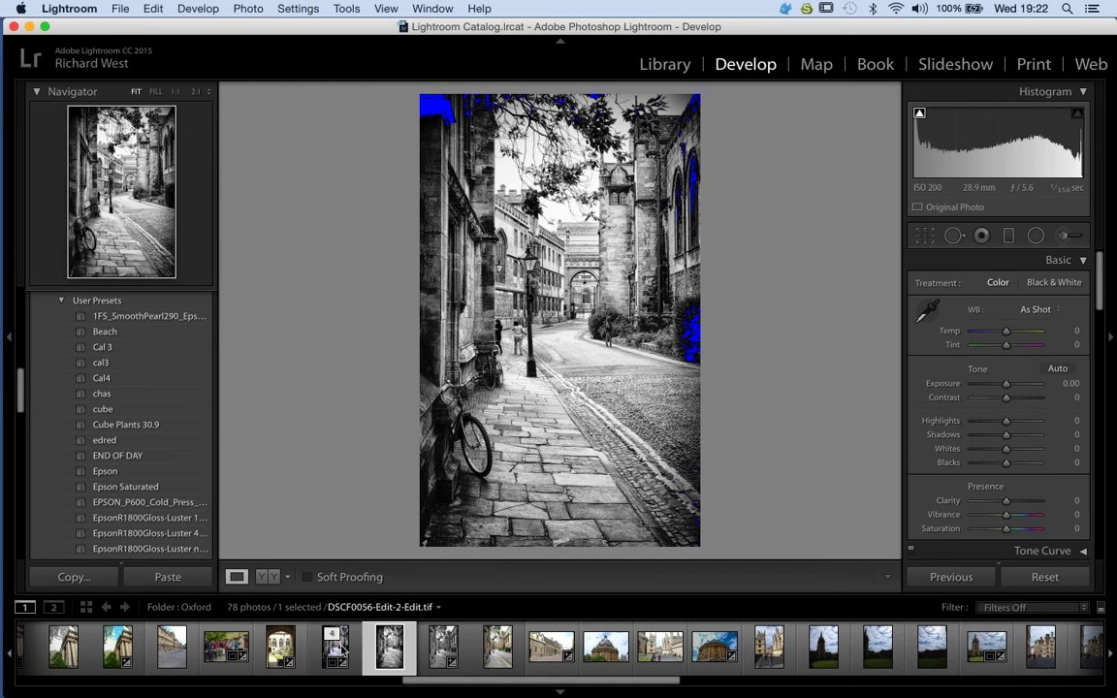
click(339, 650)
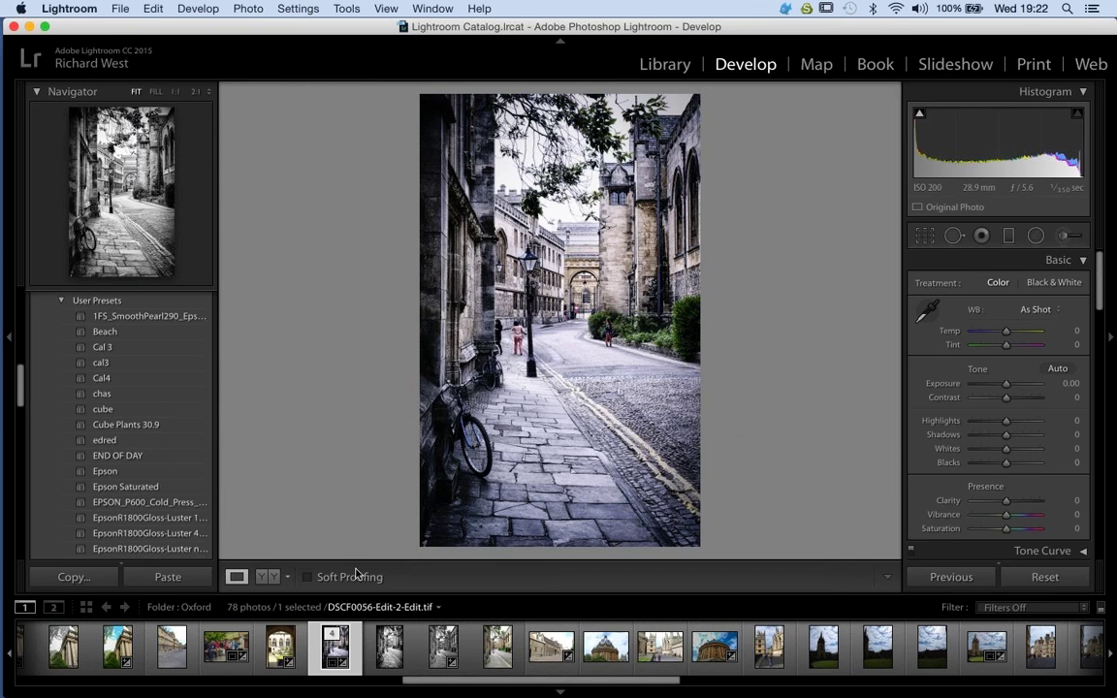
Turn on soft proofing for the colour street photo and set the proof profile to US Newsprint (SNAP 2007) (2)
click(309, 577)
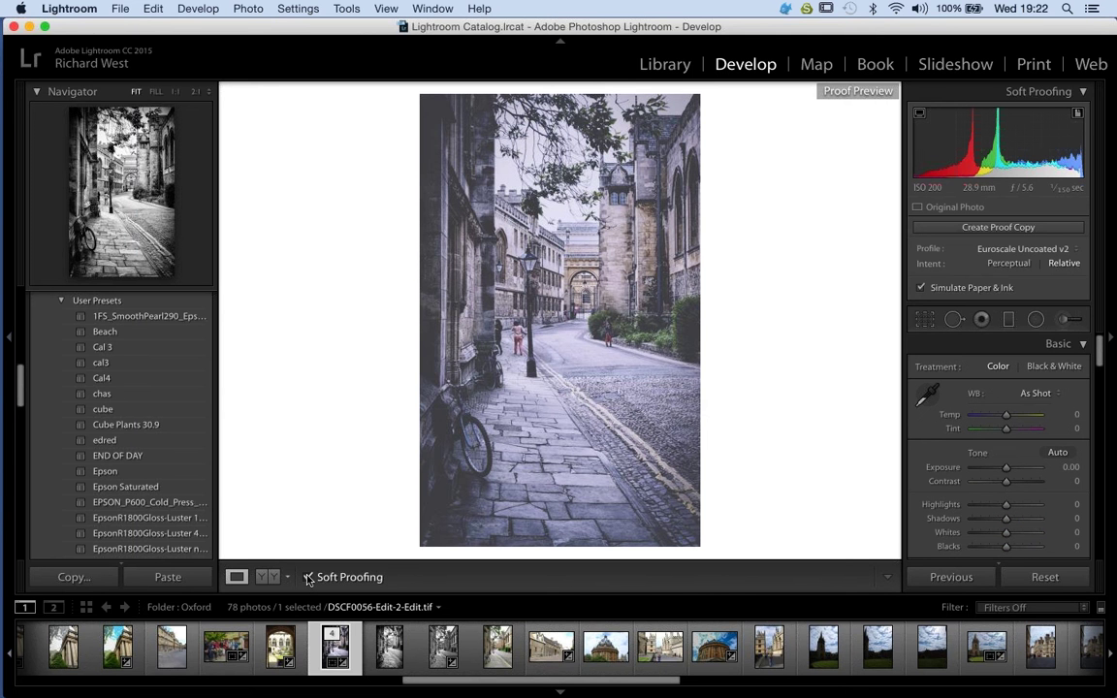
click(309, 578)
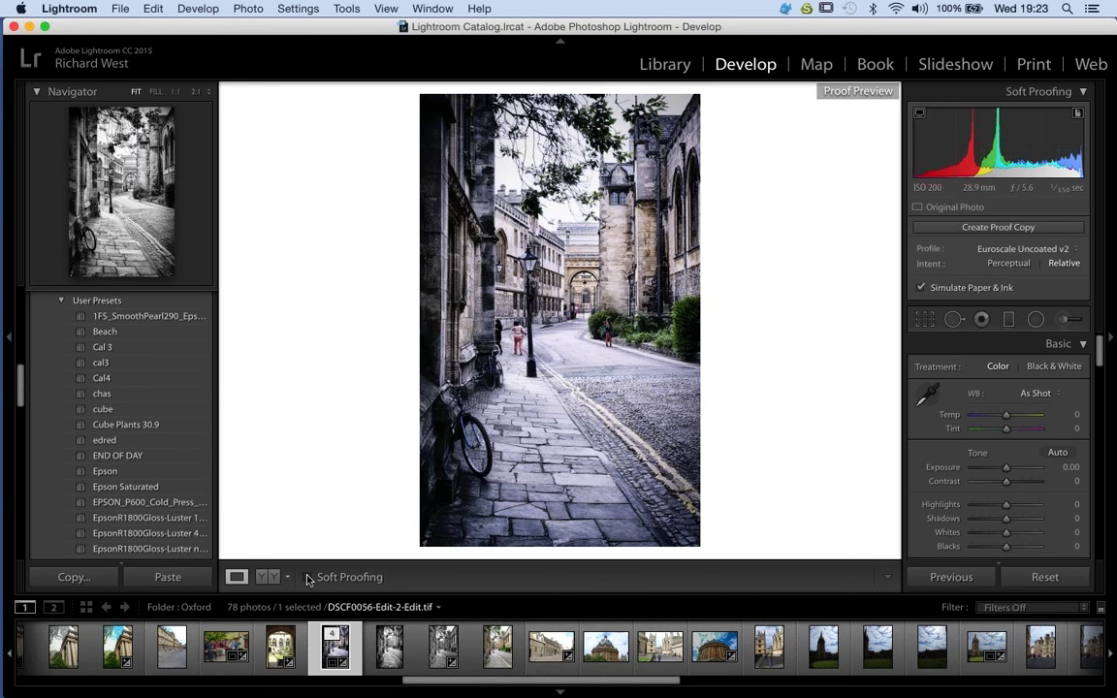
click(309, 578)
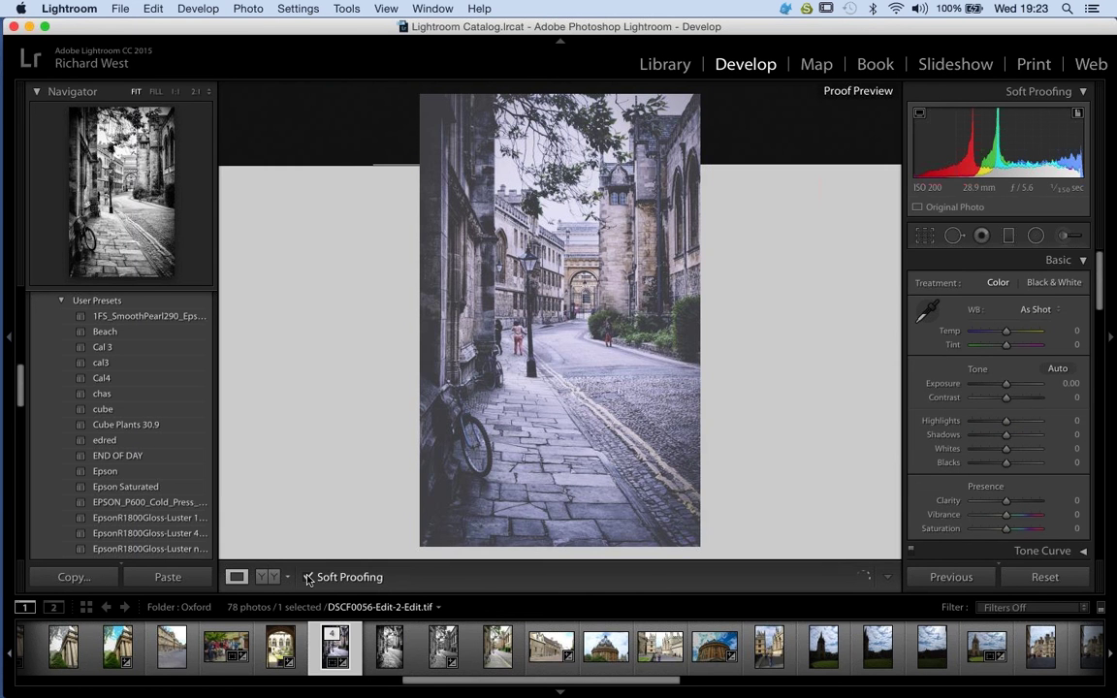
click(1027, 246)
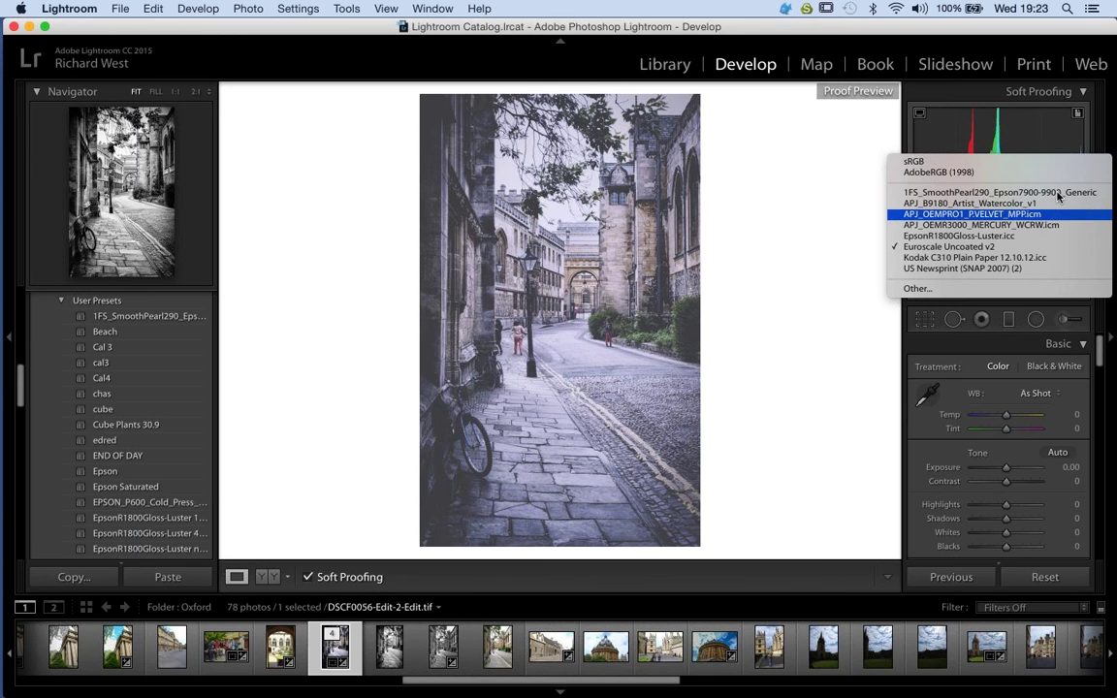
key(Up)
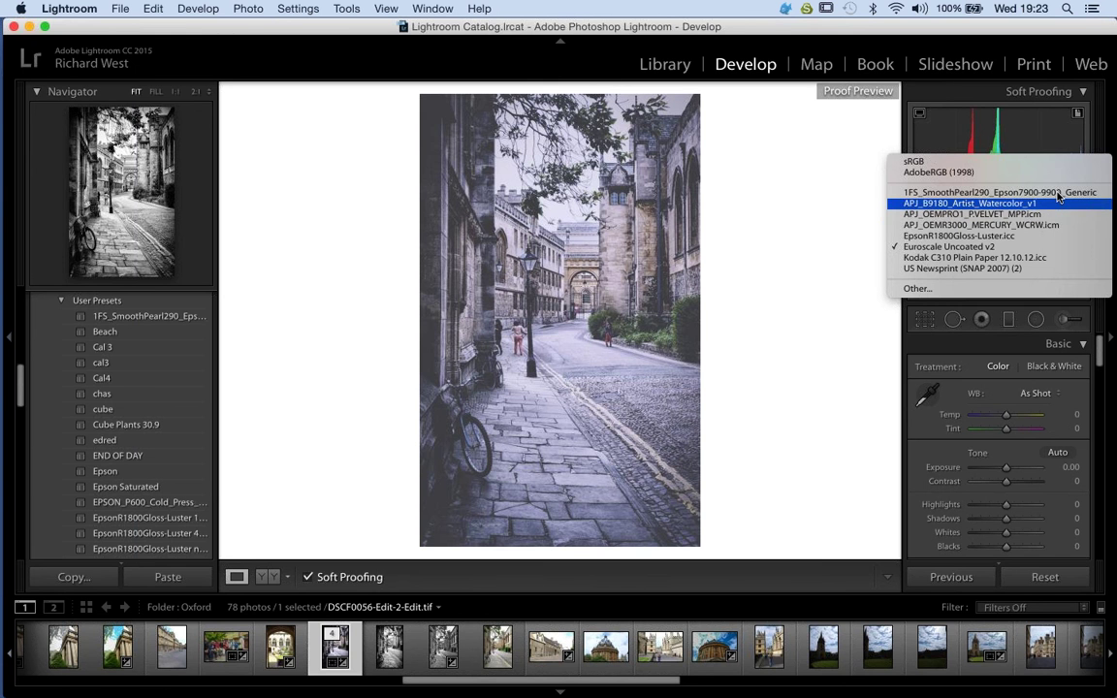
click(1047, 269)
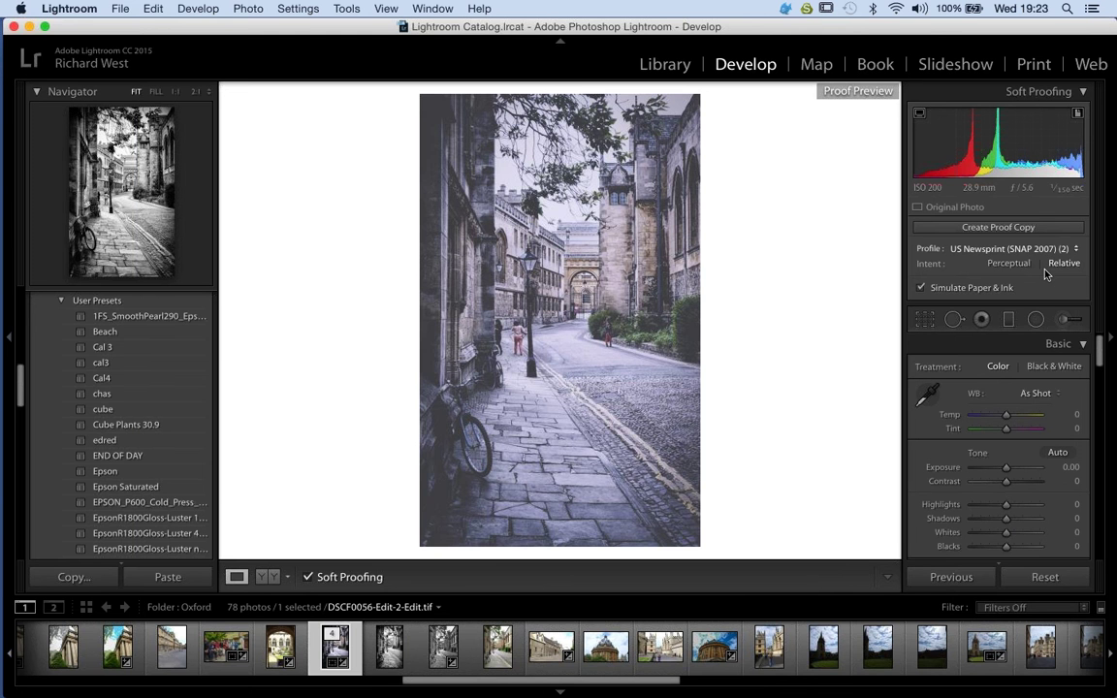
click(1045, 275)
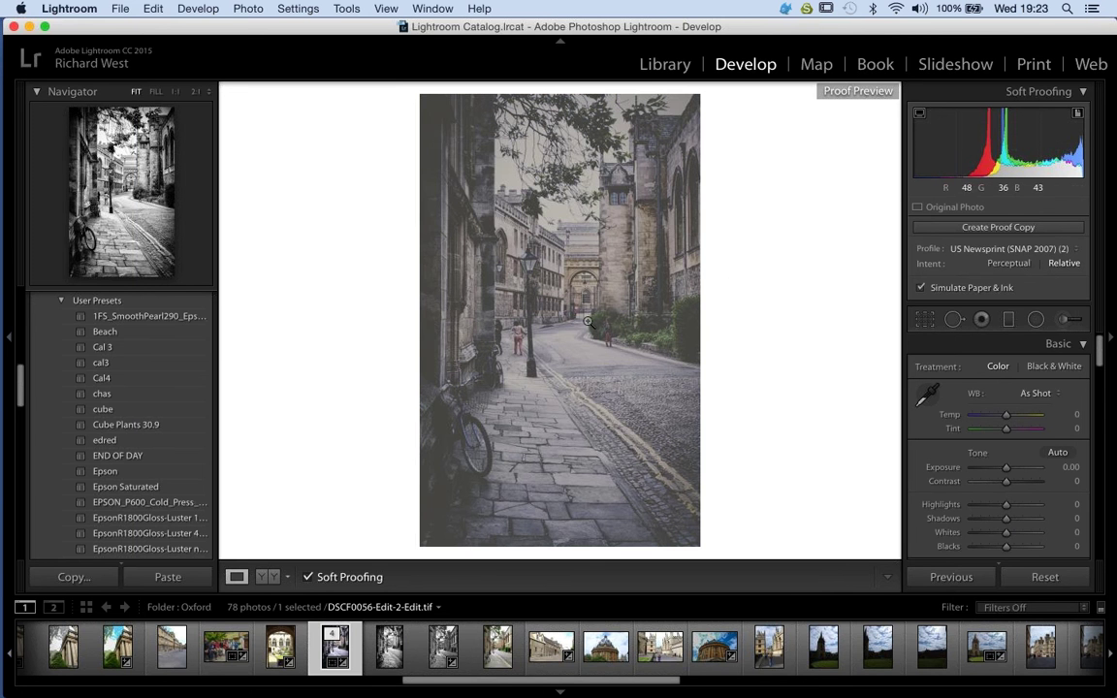
Split the view between current state and proof, try the Kodak C310 Plain Paper 12.10.12.icc profile, and settle on EpsonR1800Gloss-Luster.icc
key(shift+y)
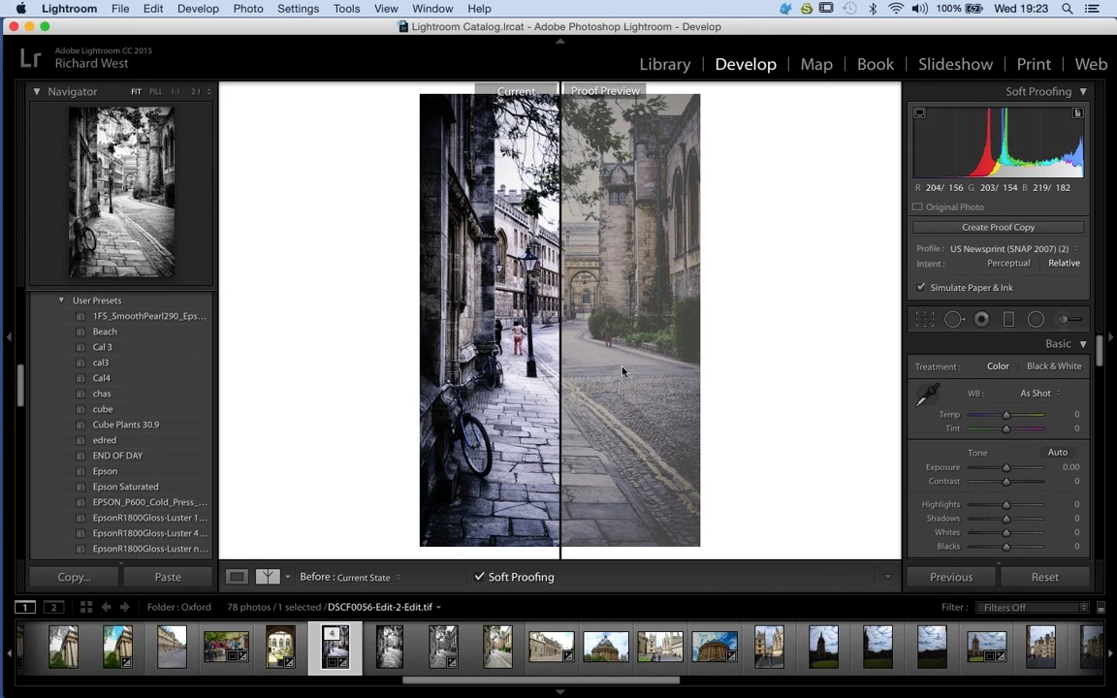
click(1074, 250)
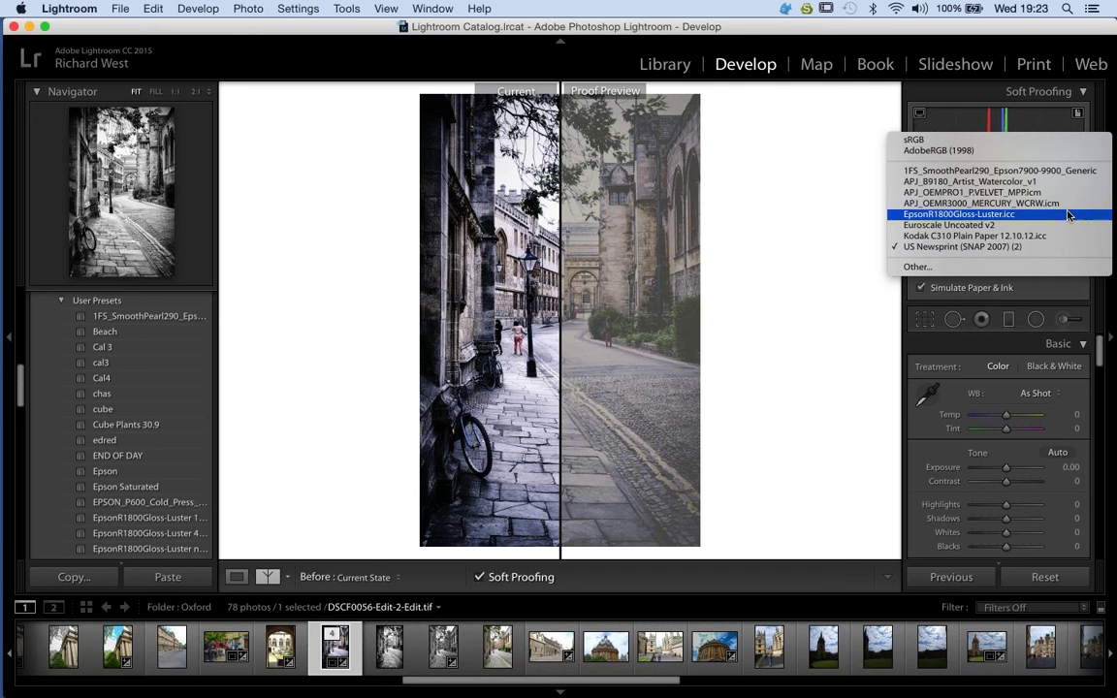
click(1068, 214)
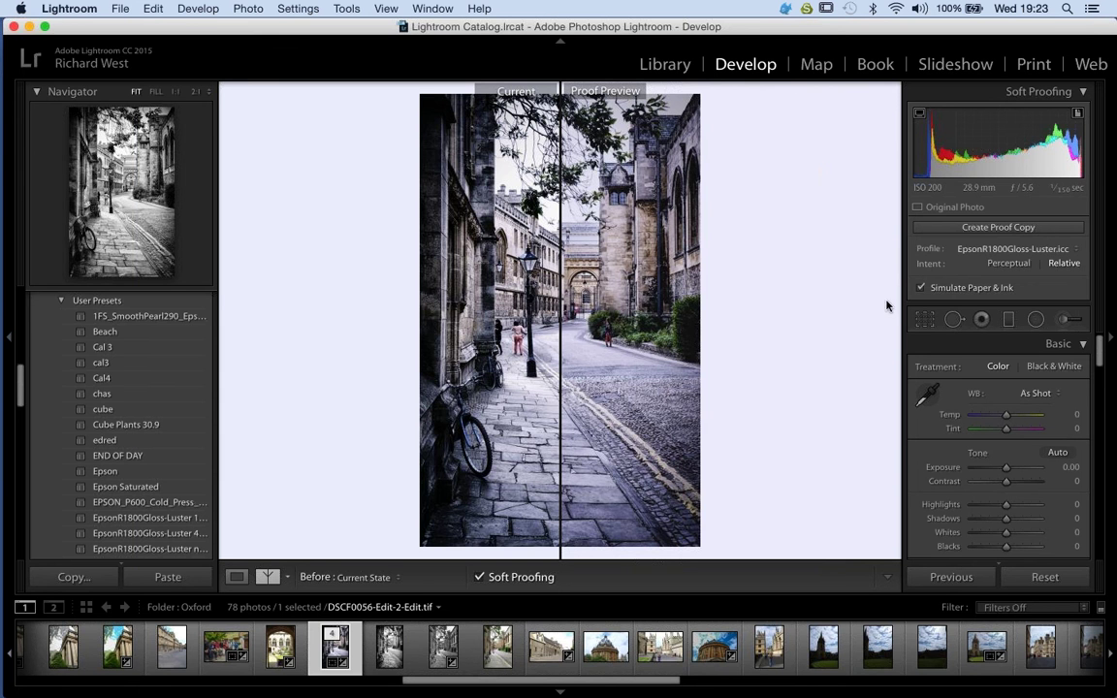
click(1069, 253)
click(1061, 270)
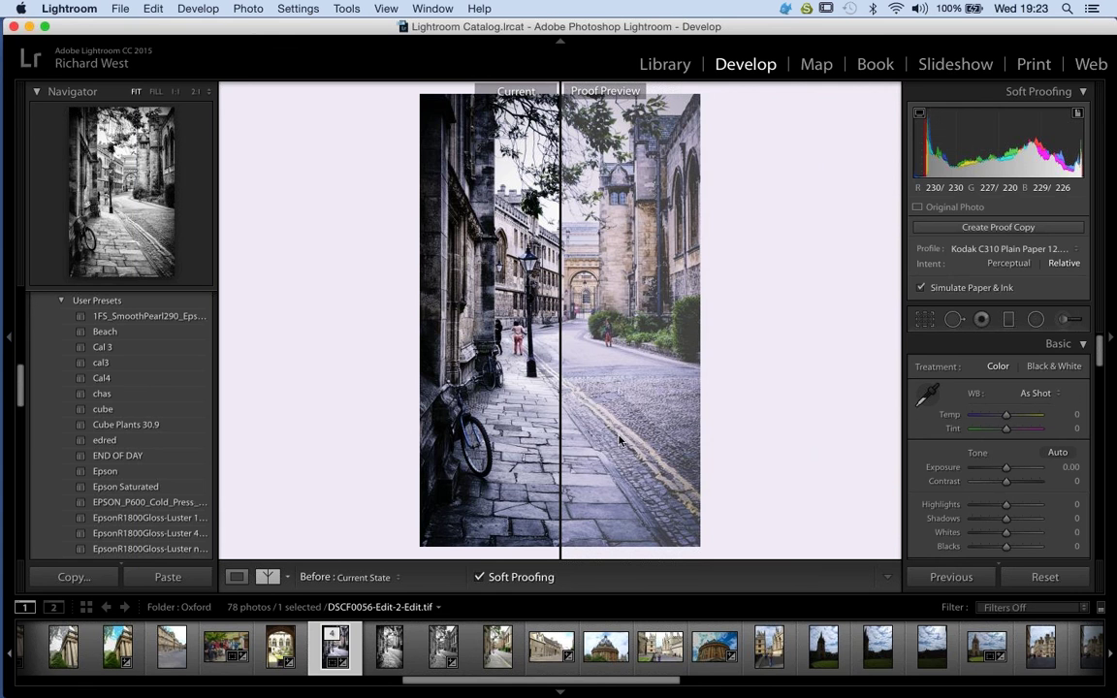
click(1073, 250)
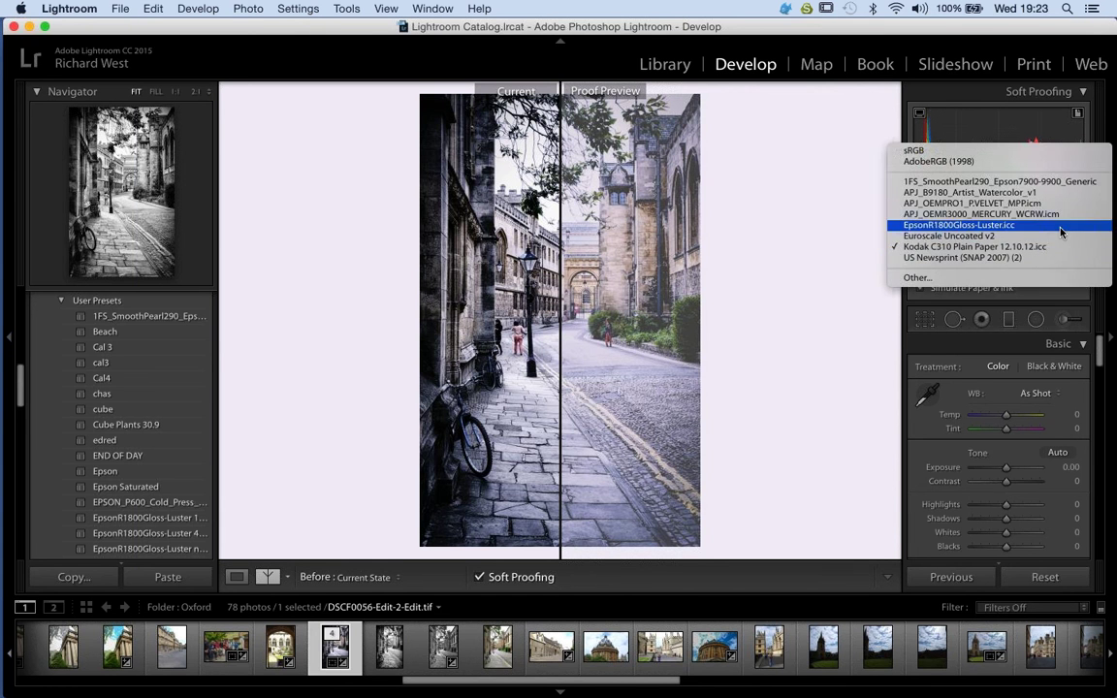
click(1061, 228)
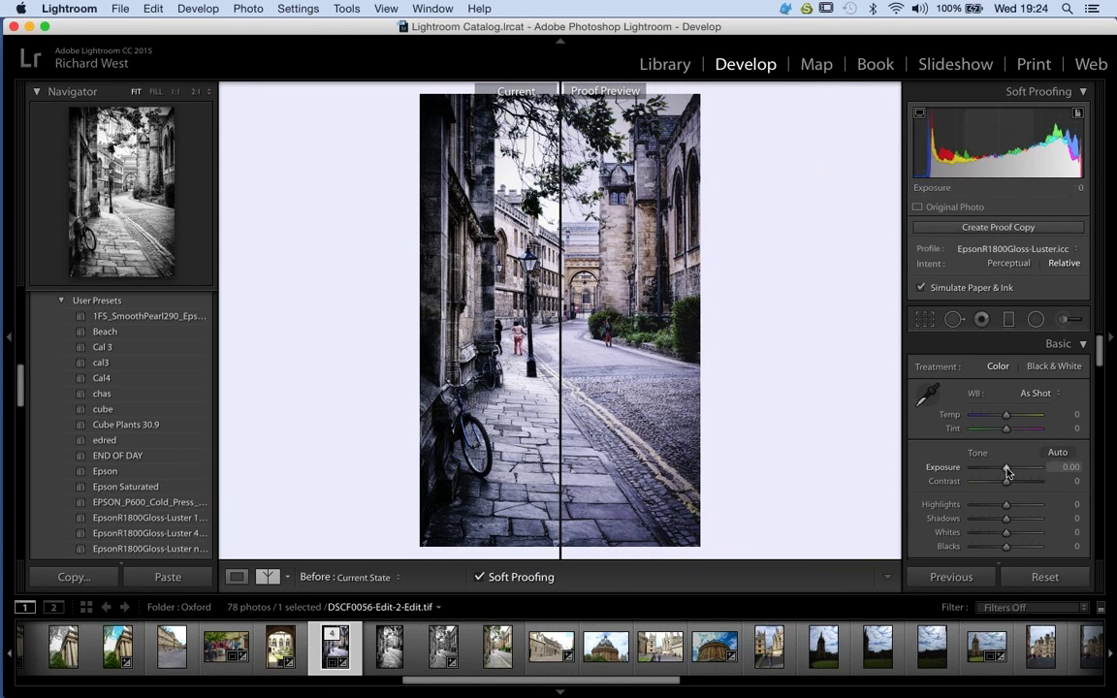
Raise the exposure, create a proof copy of the street photo, and set the copy's exposure to +0.35
drag(1007, 473, 1009, 472)
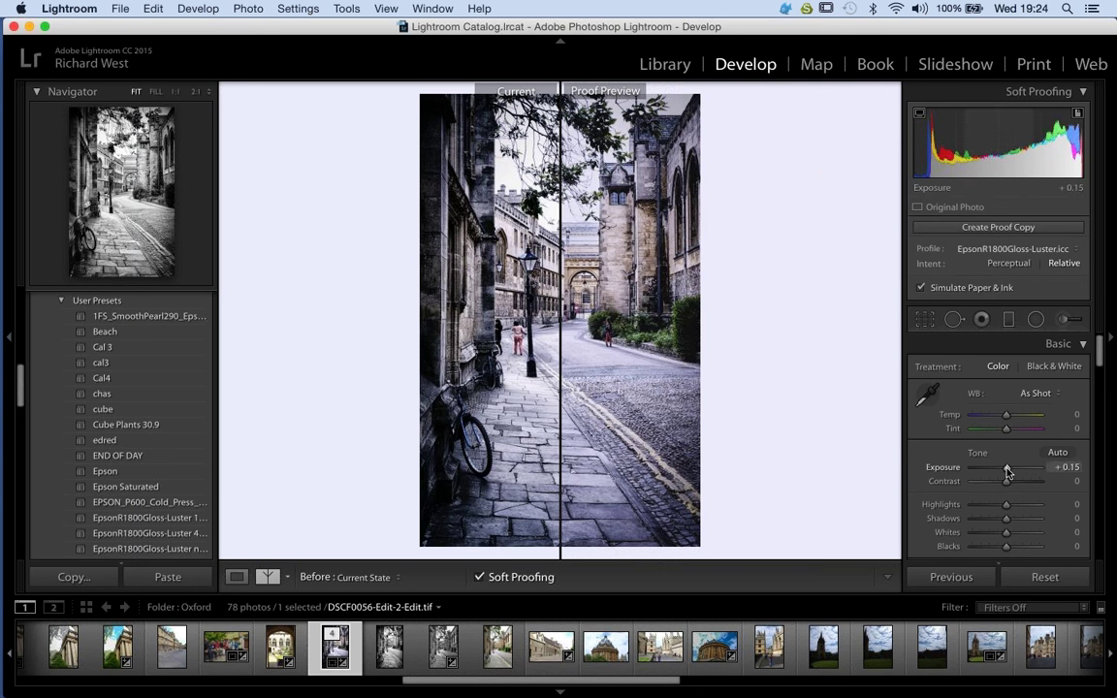
click(1008, 472)
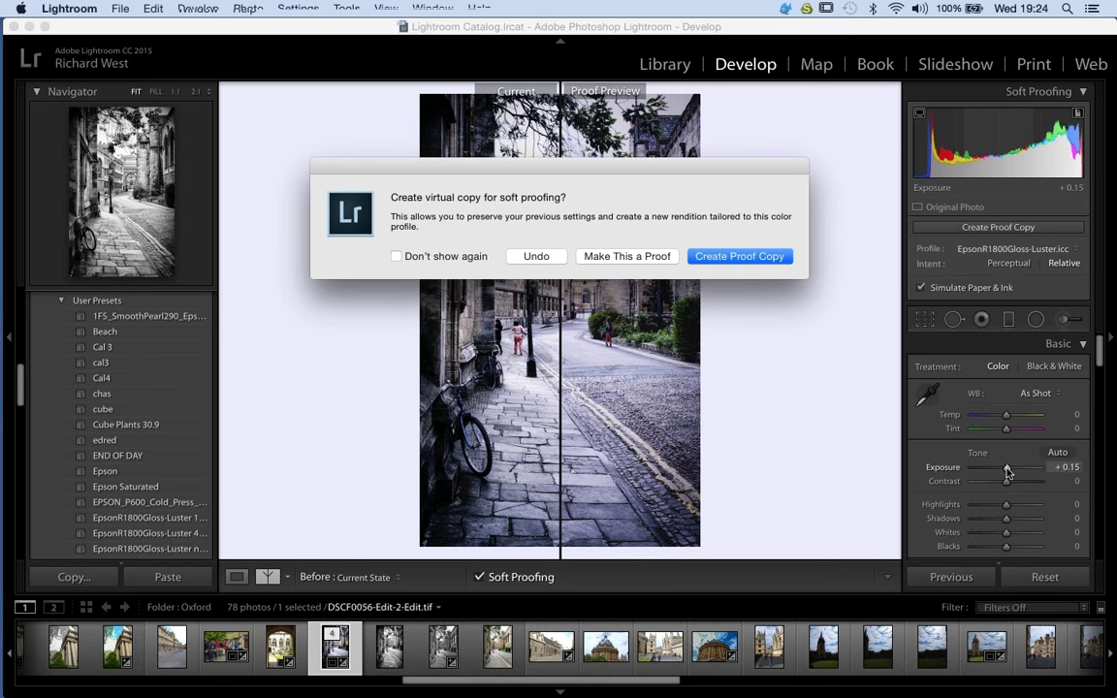
click(737, 257)
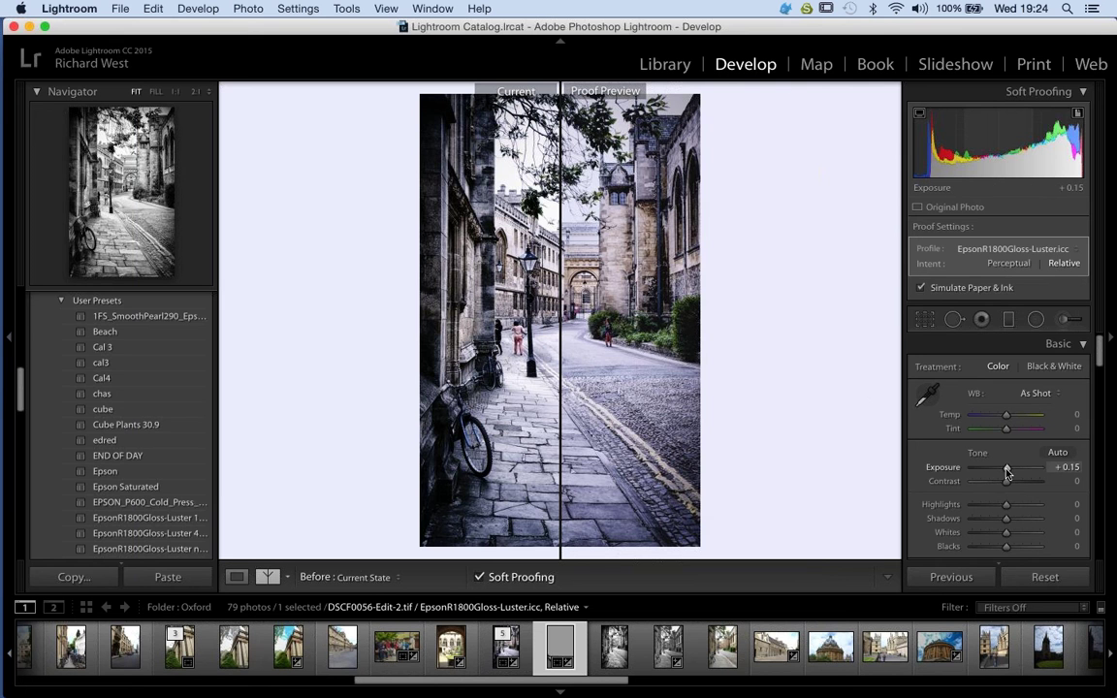
drag(1007, 467, 1009, 472)
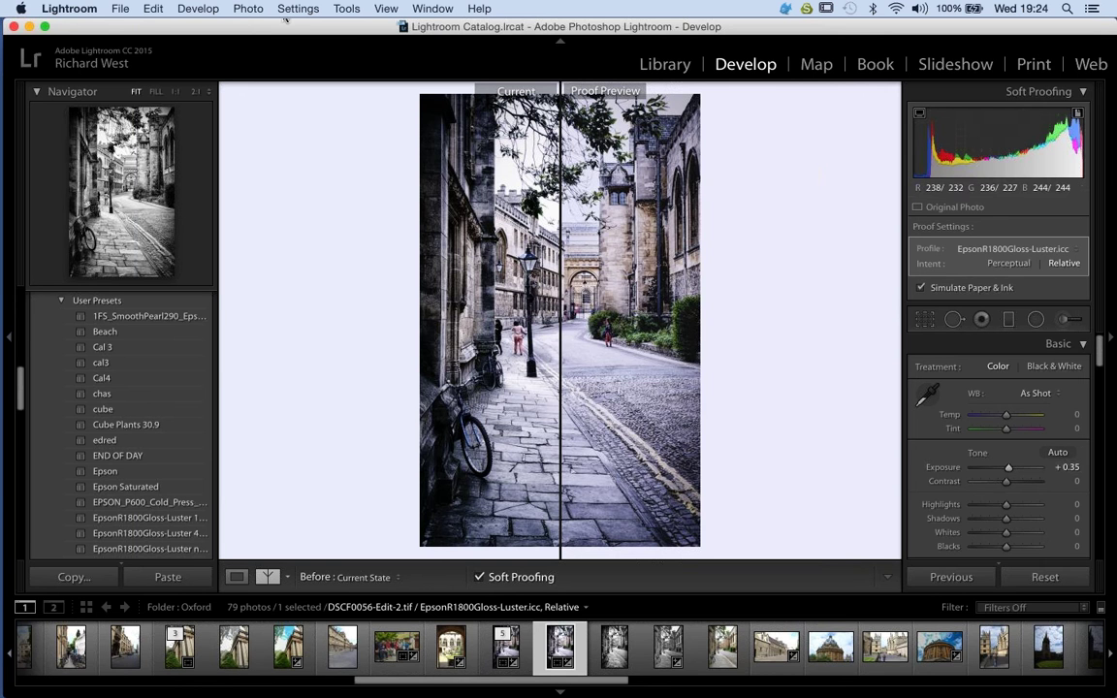
Save the proof copy's settings as a develop preset in User Presets, adding 30.9 to the EpsonR1800Gloss-Luster name
click(250, 9)
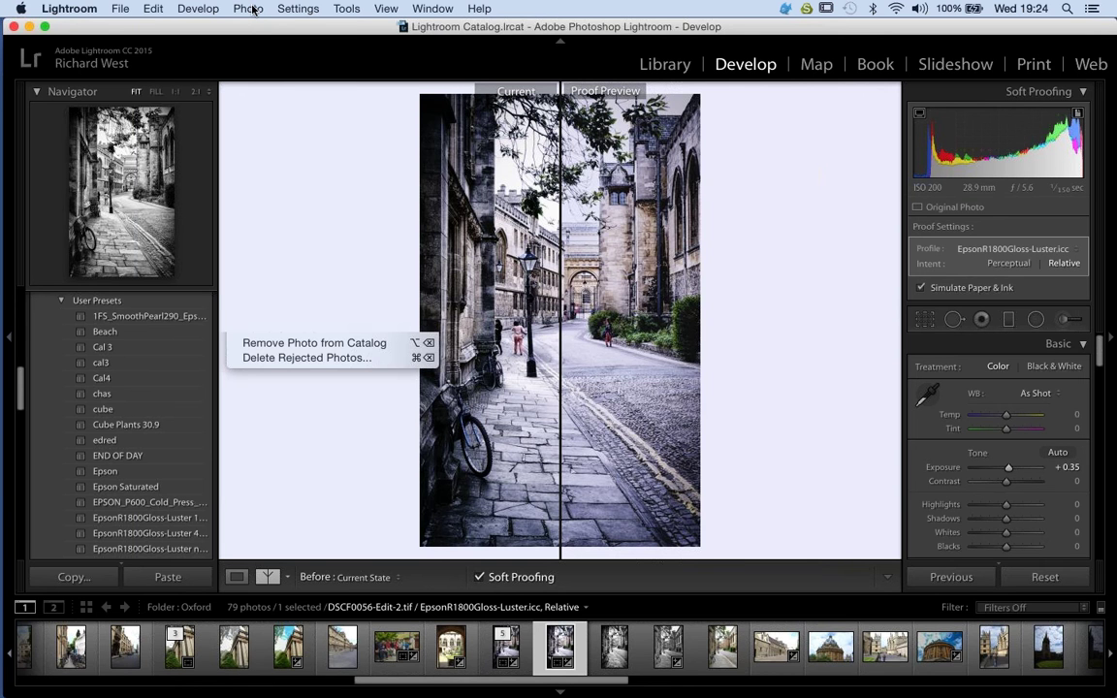
mouse_move(198, 8)
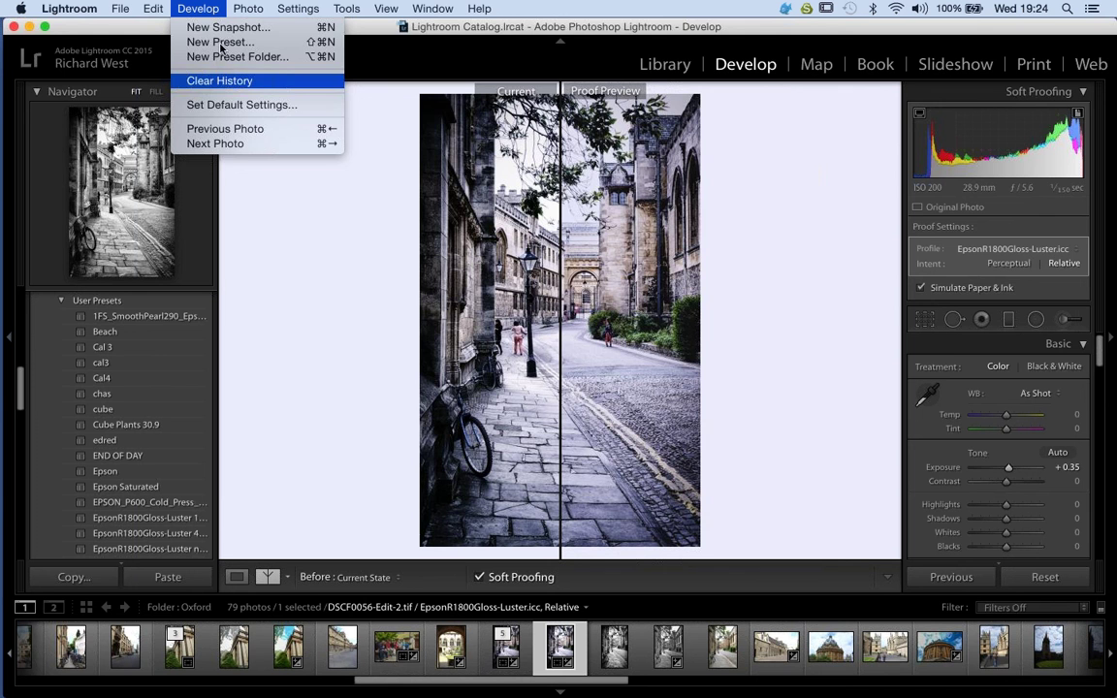
click(220, 42)
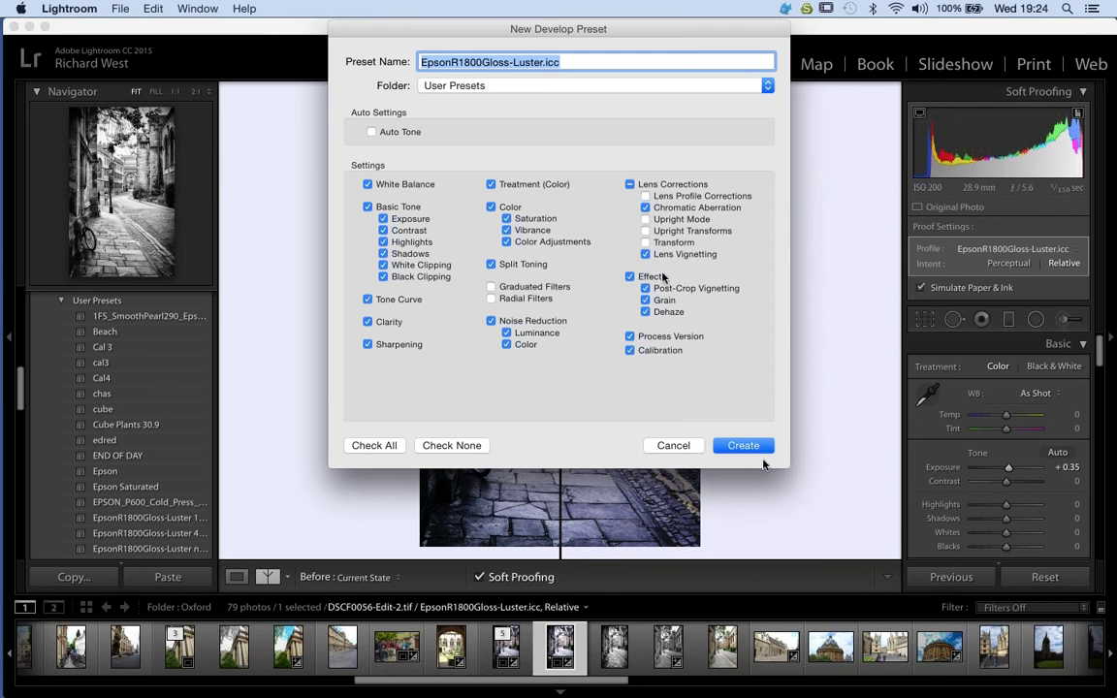
click(541, 62)
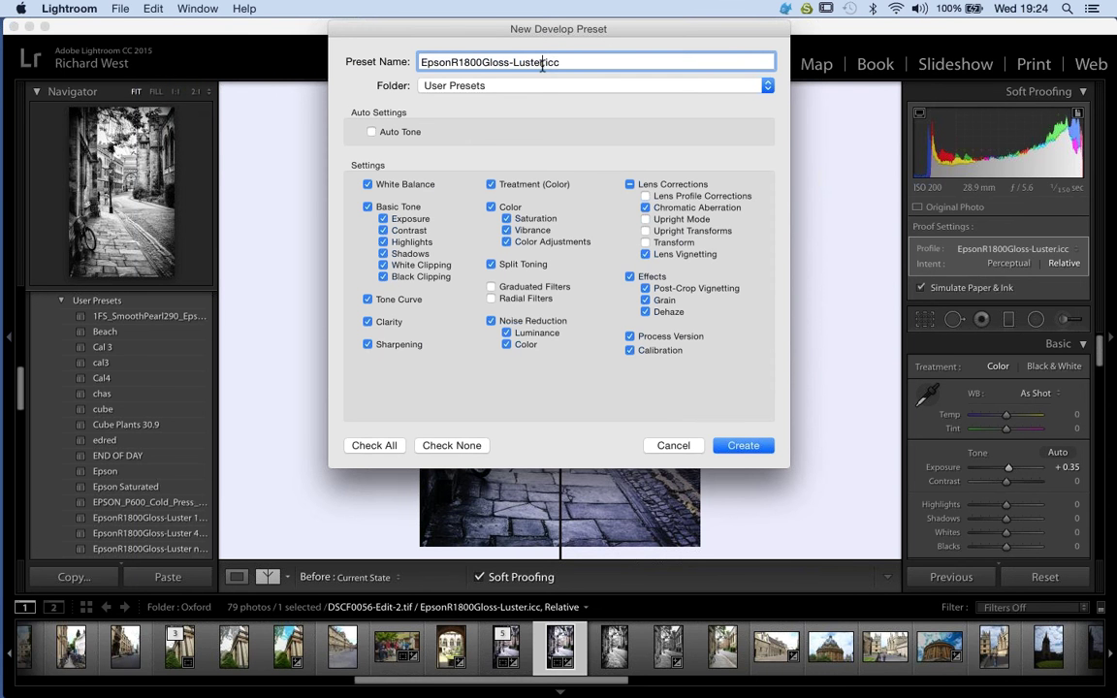
text(30.9)
click(761, 447)
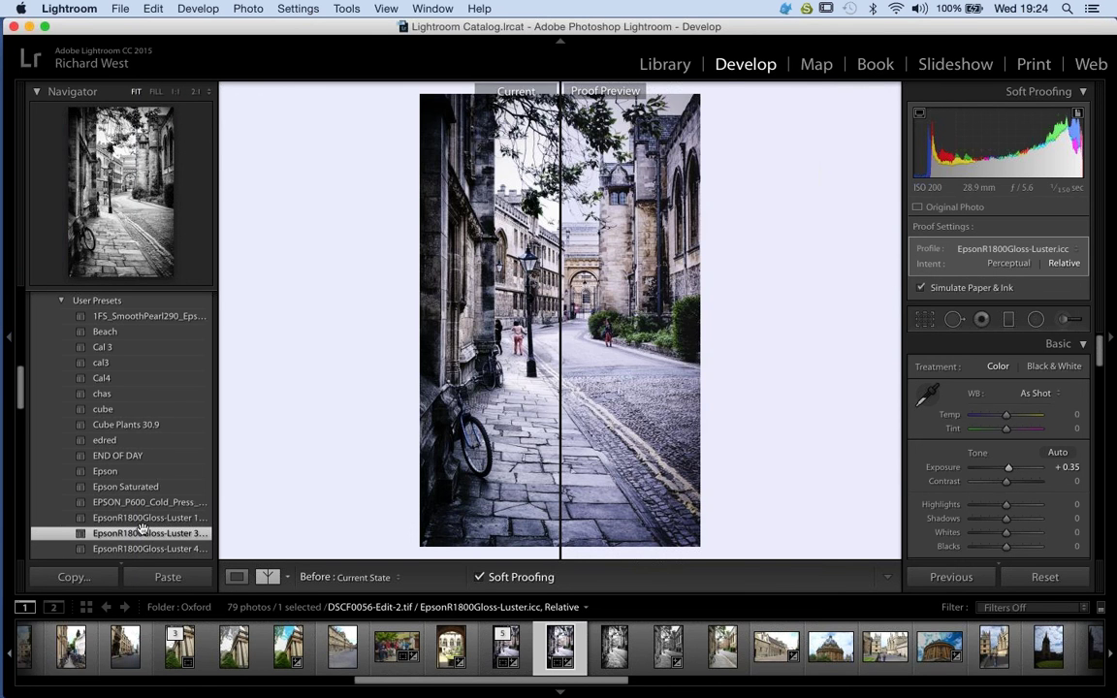
Display DSCF0057.JPG in the single-photo view with soft proofing turned off
click(776, 657)
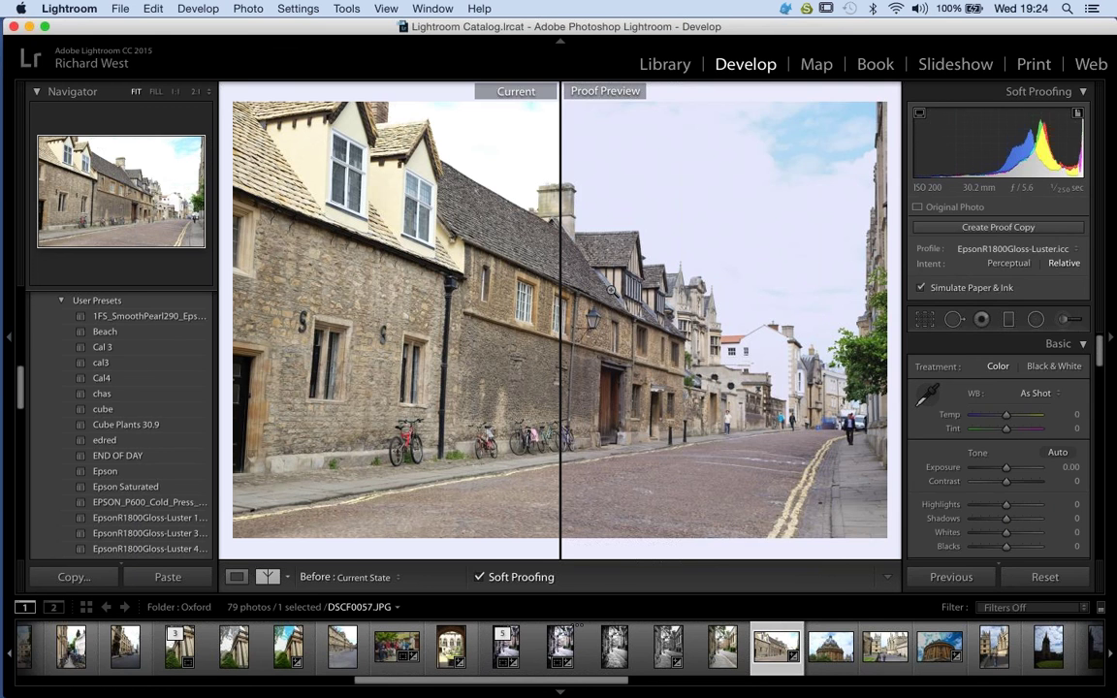
key(s)
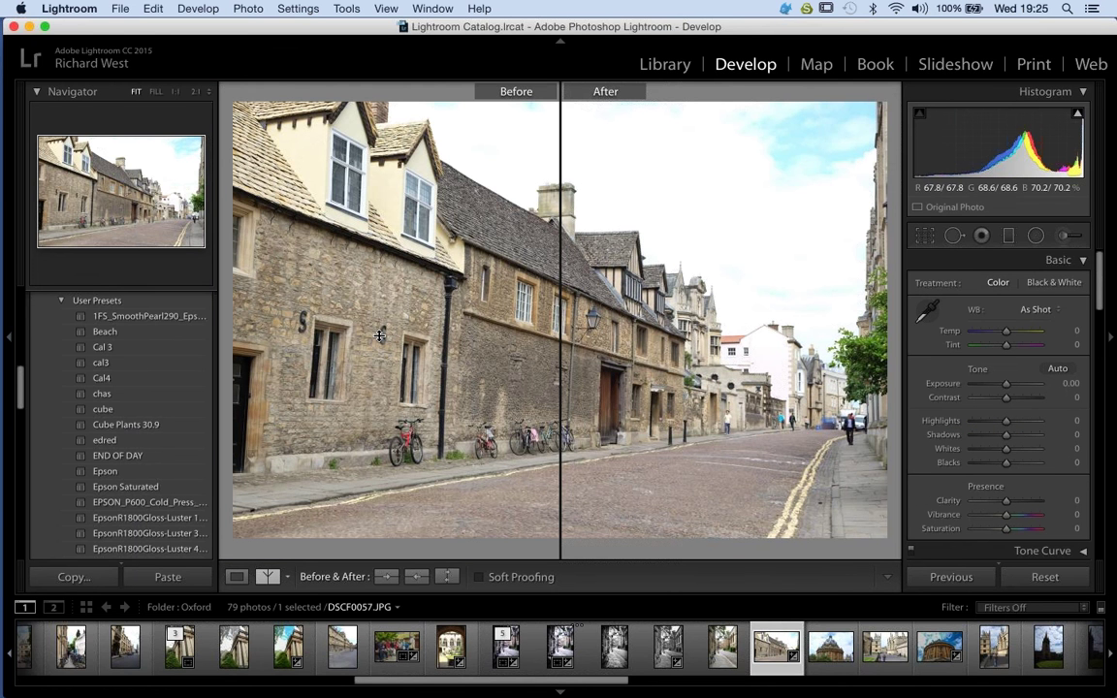
key(y)
Extend the selection from DSCF0057.JPG to the next two photos and apply the new EpsonR1800Gloss-Luster 30.9 preset
shift+click(888, 657)
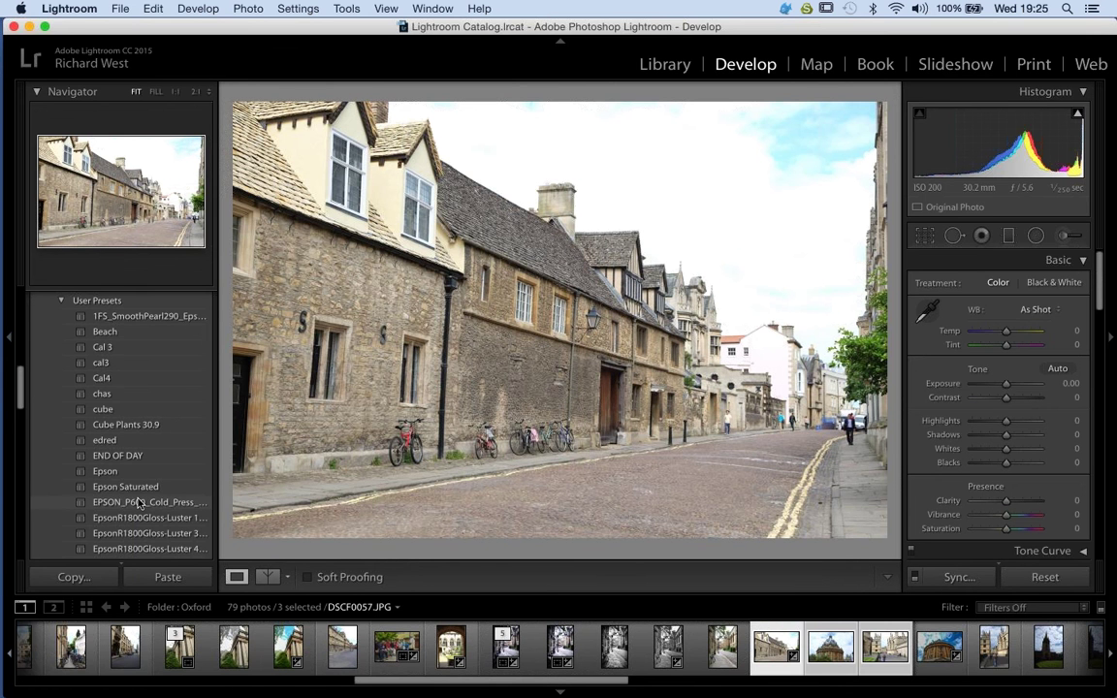
scroll(139, 501, down, 3)
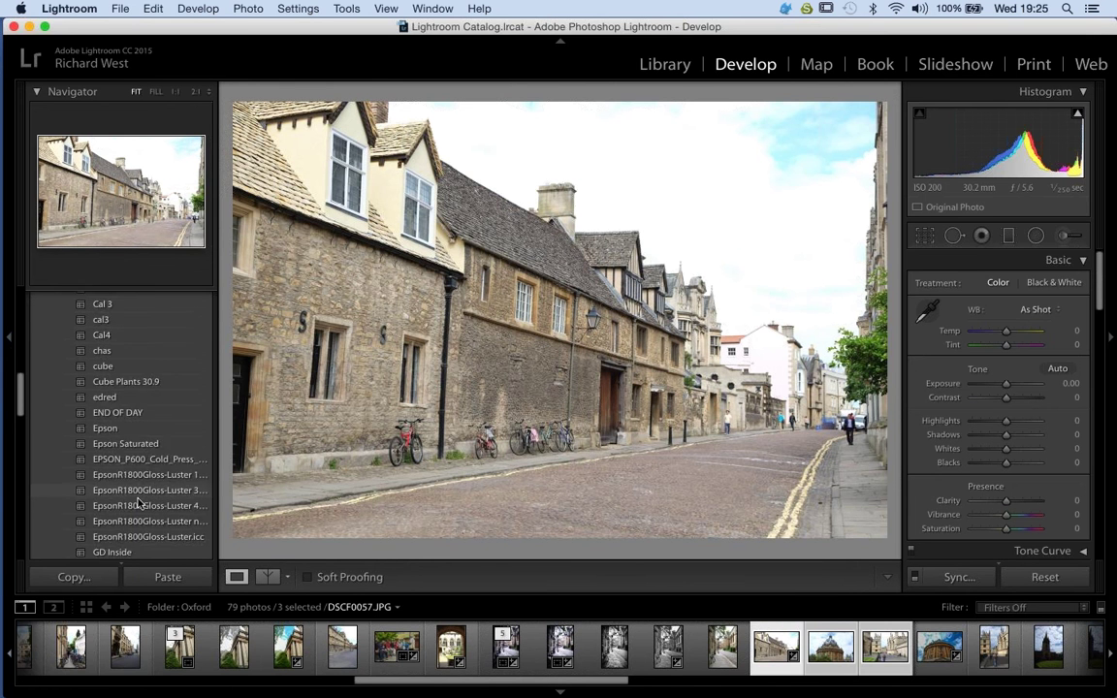
scroll(139, 501, down, 1)
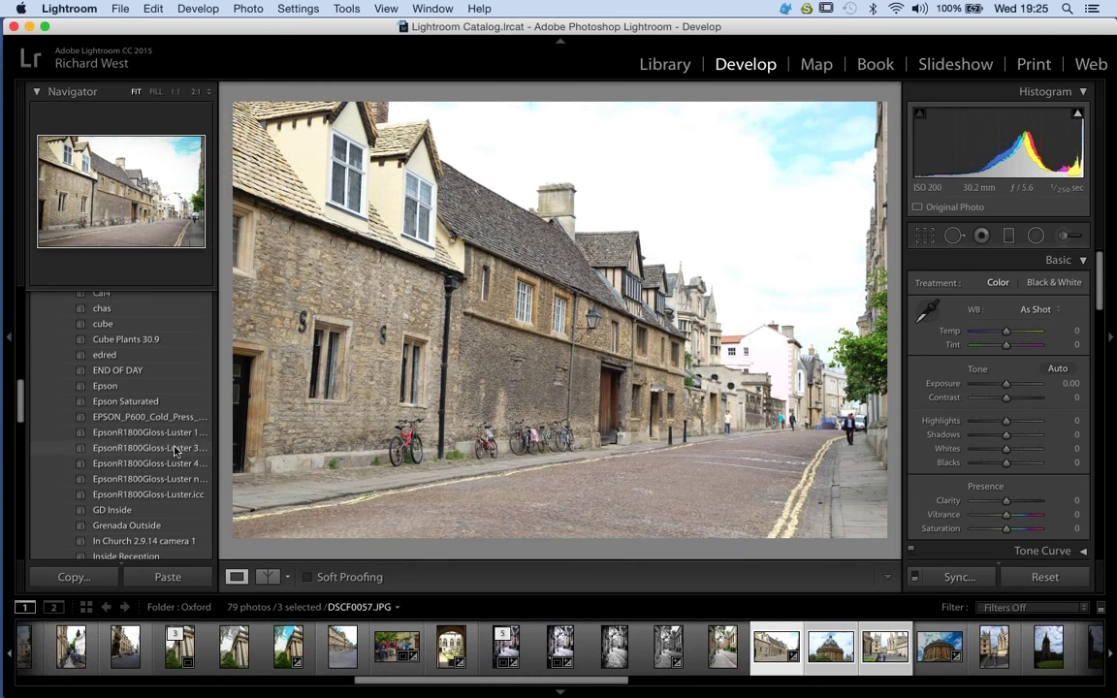
click(176, 450)
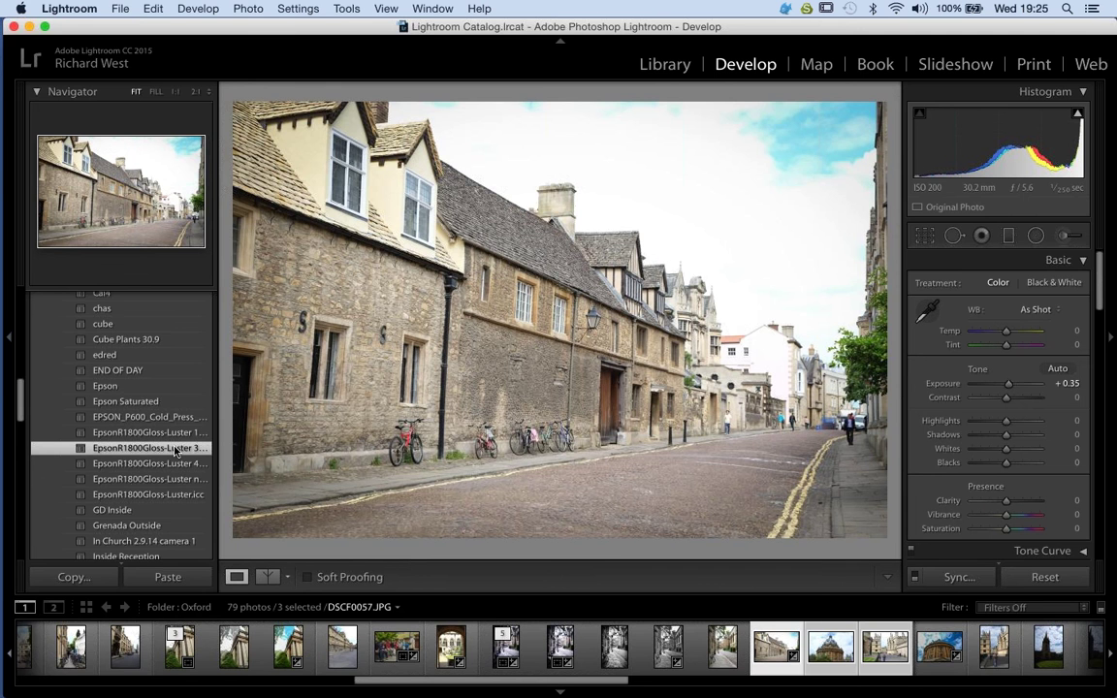
Switch to Keynote and play the presentation from the General Workflow slide about getting the print correct
key(super+Tab)
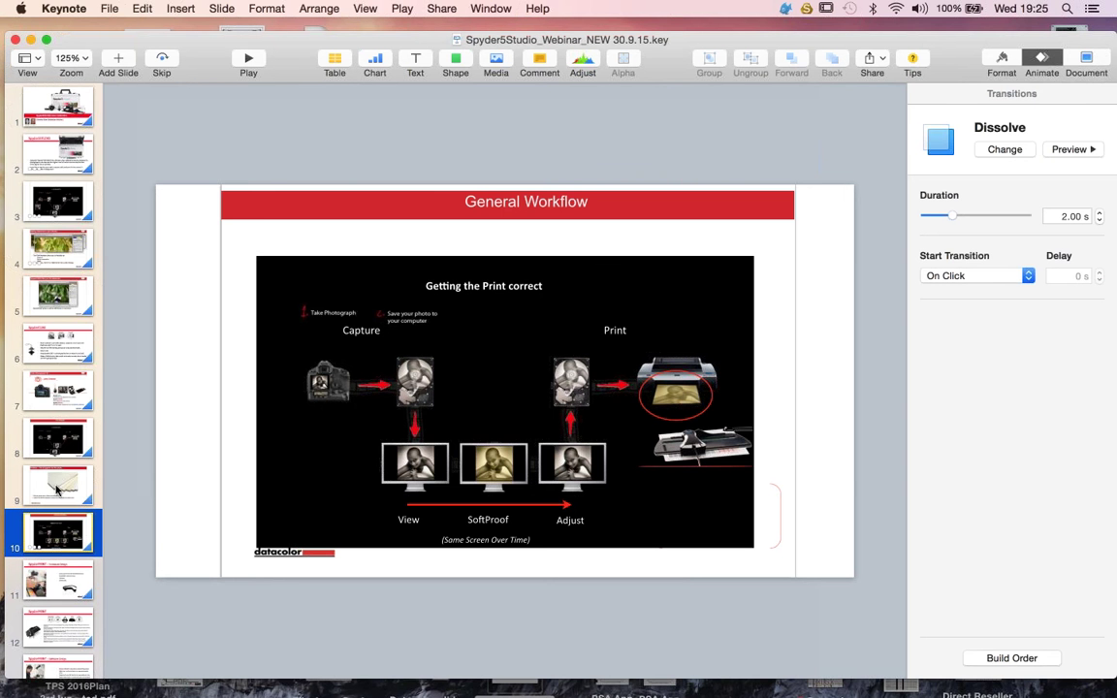
click(248, 60)
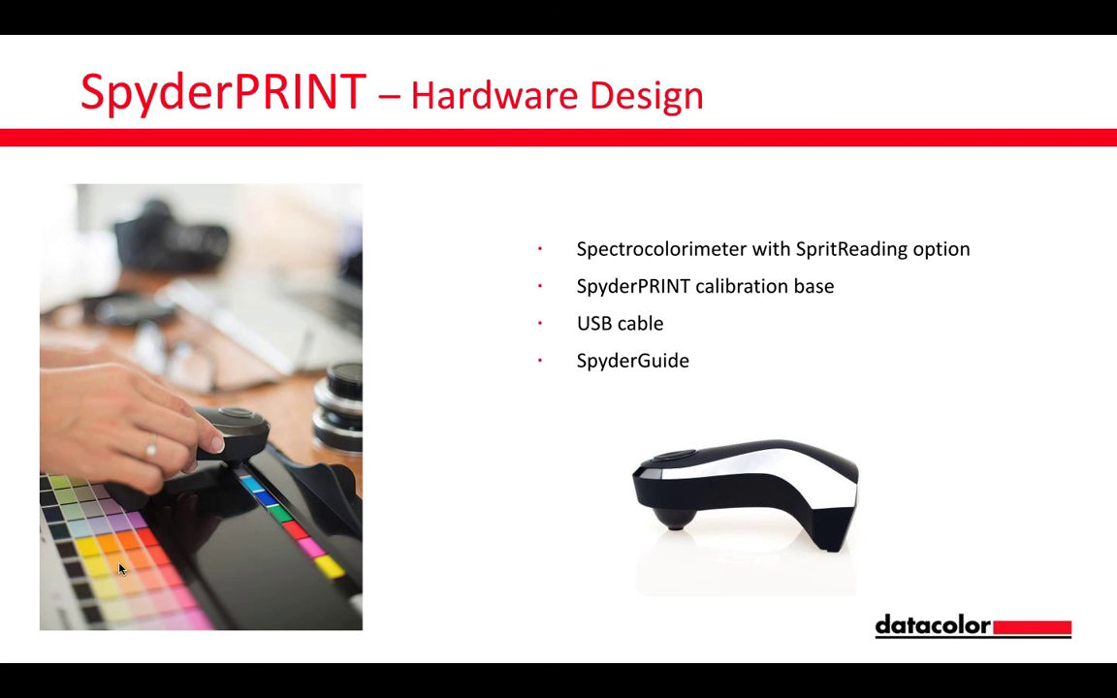
End the slideshow, switch to SpyderPRINT and preview page 2 of the EZ High Quality Target Plus Grays
key(Escape)
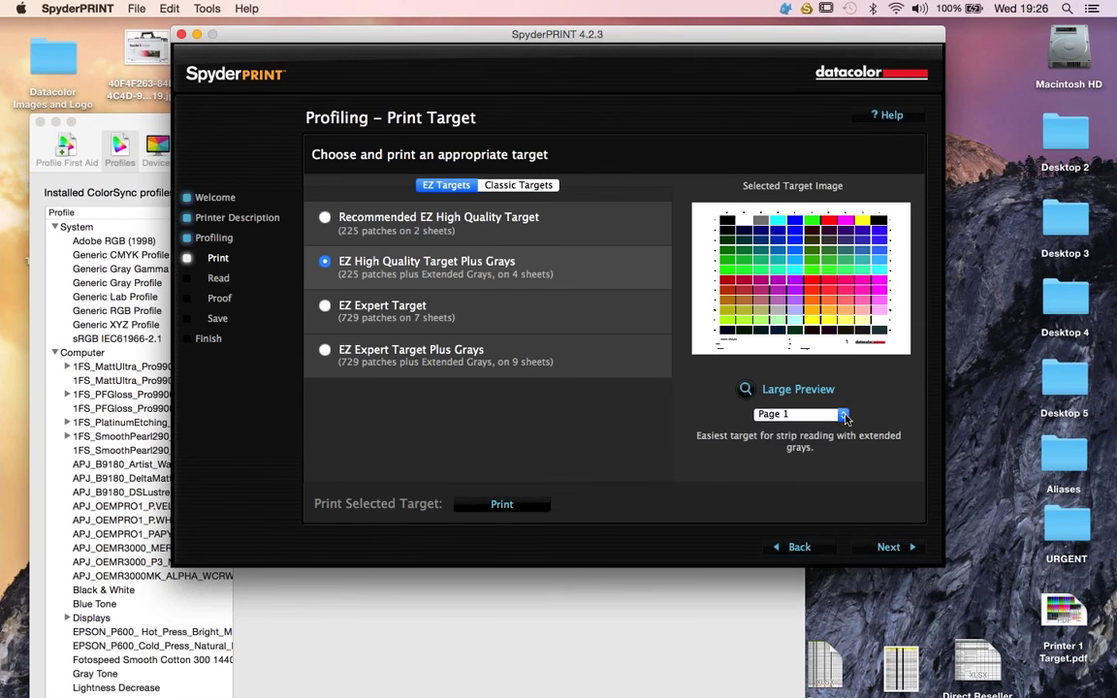
click(824, 415)
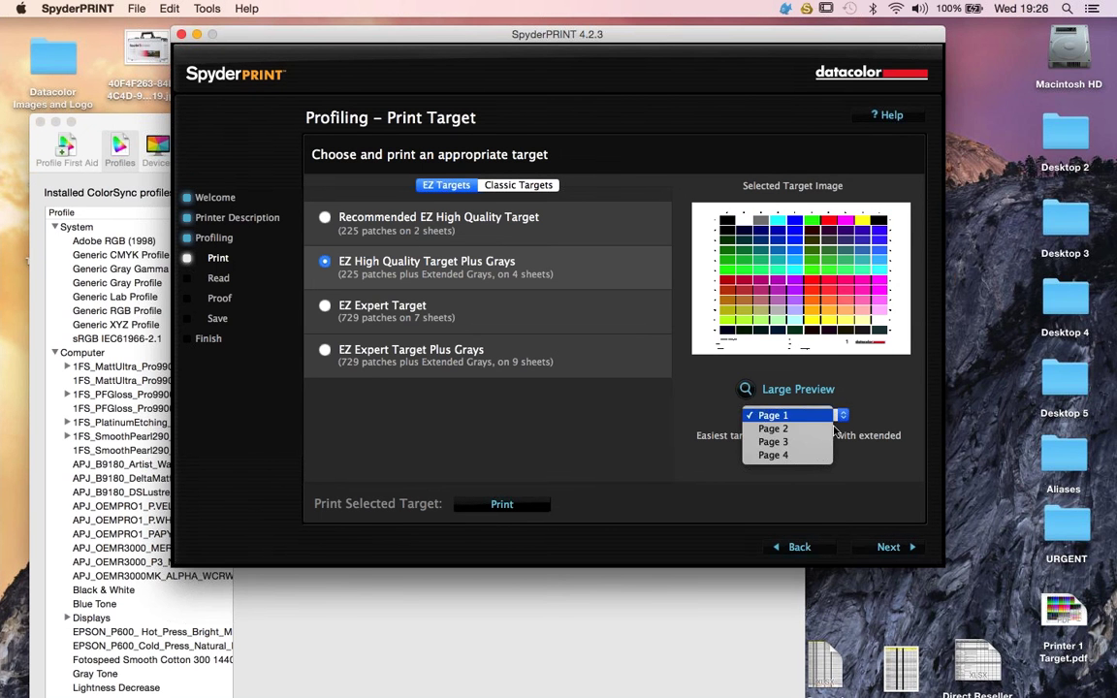
click(804, 428)
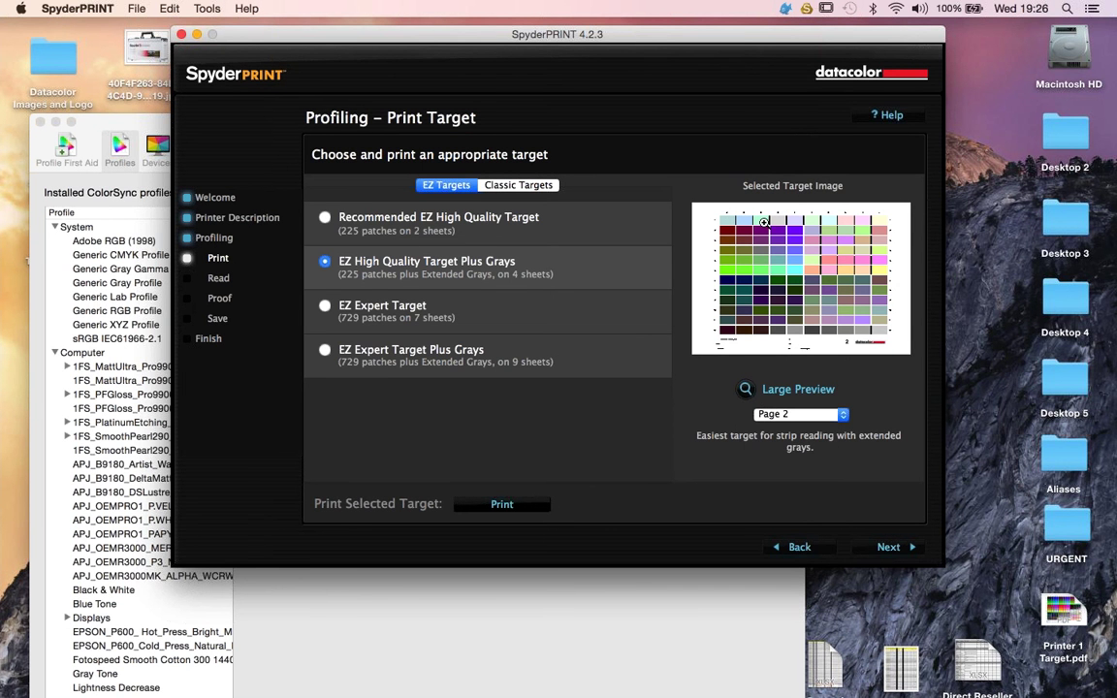